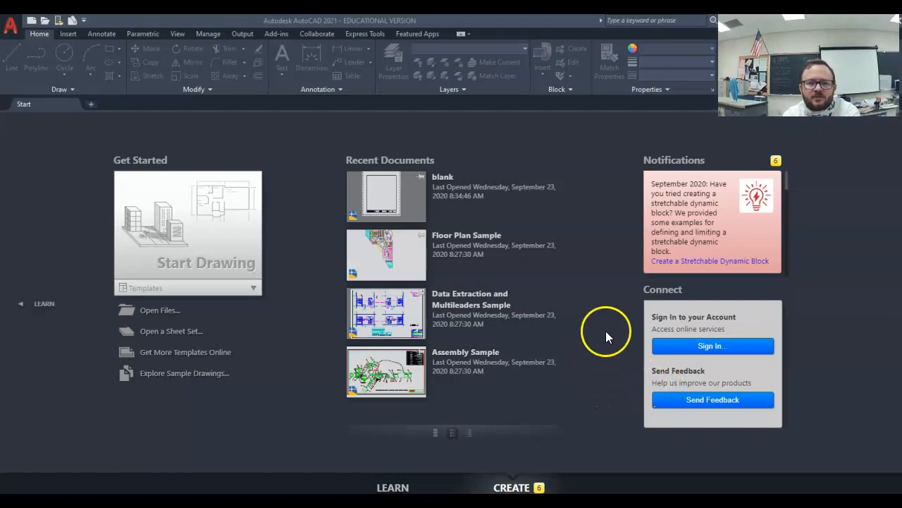
# Create a new drawing from the acad template.
pyautogui.click(15, 32)
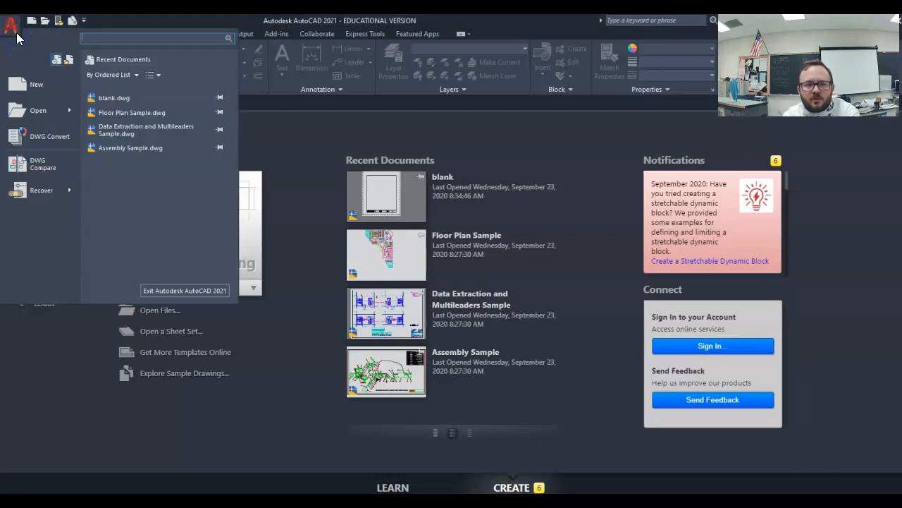
pyautogui.click(10, 29)
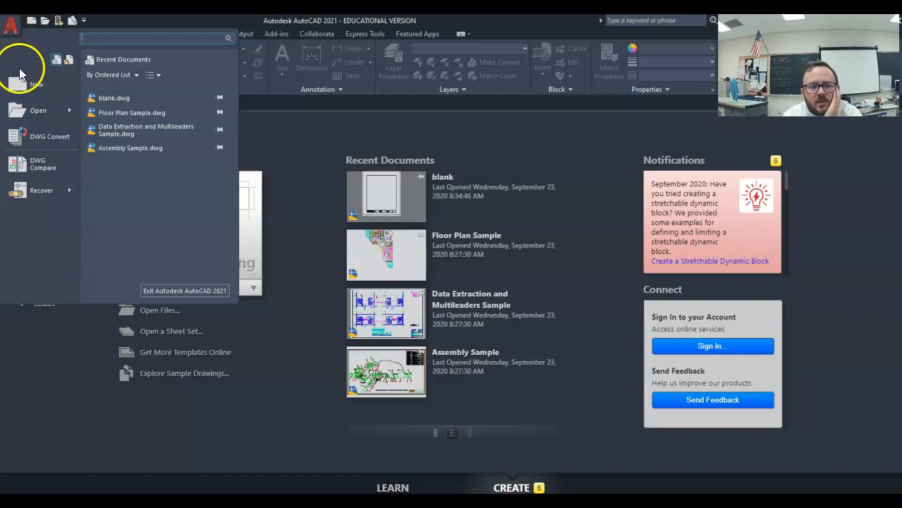
pyautogui.click(36, 86)
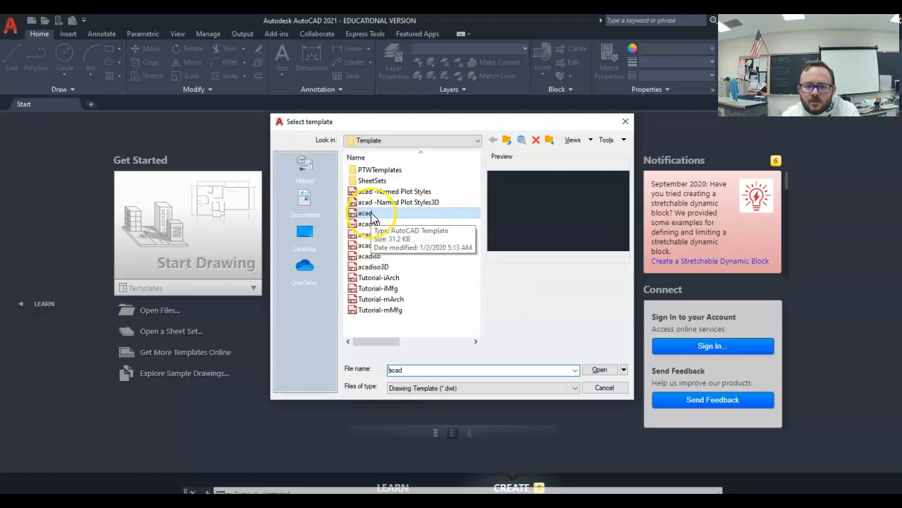
pyautogui.click(371, 218)
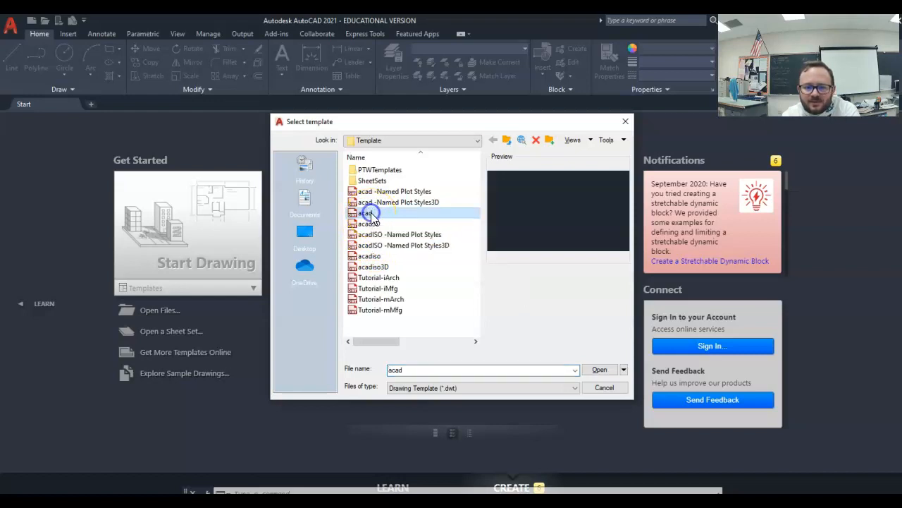
pyautogui.doubleClick(372, 214)
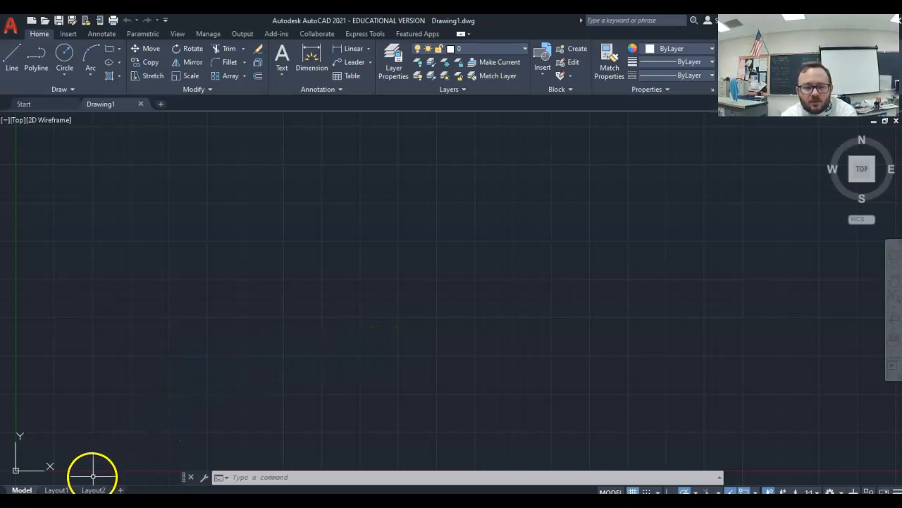
# Switch from model space to the Layout1 paper space sheet.
pyautogui.moveTo(56, 489)
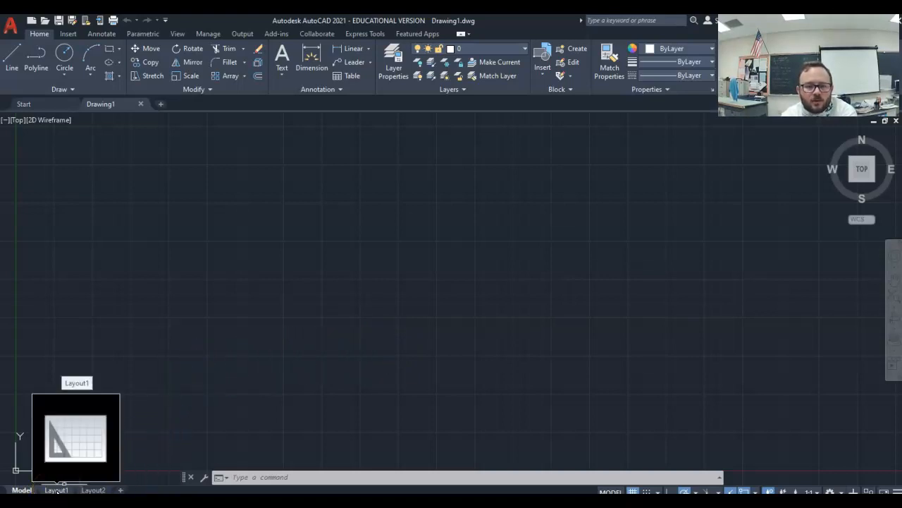
pyautogui.click(56, 489)
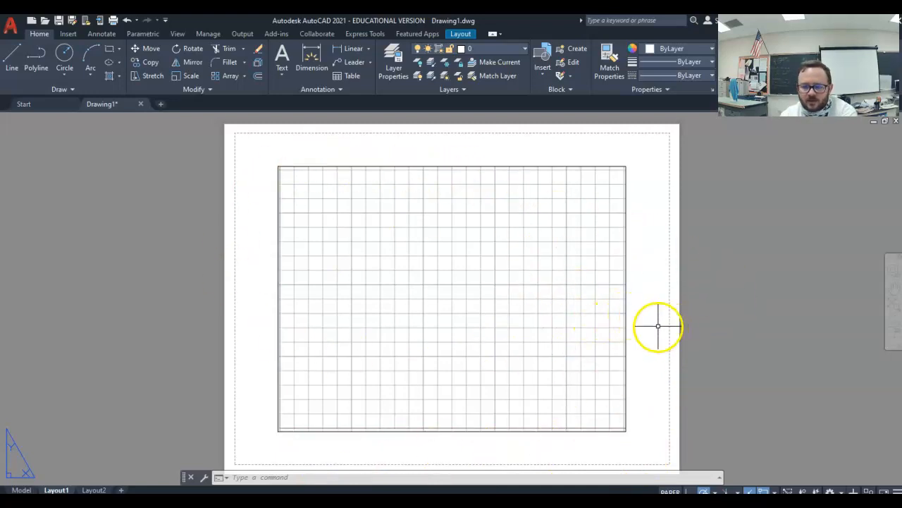
pyautogui.scroll(-4, 658, 326)
pyautogui.scroll(4, 644, 327)
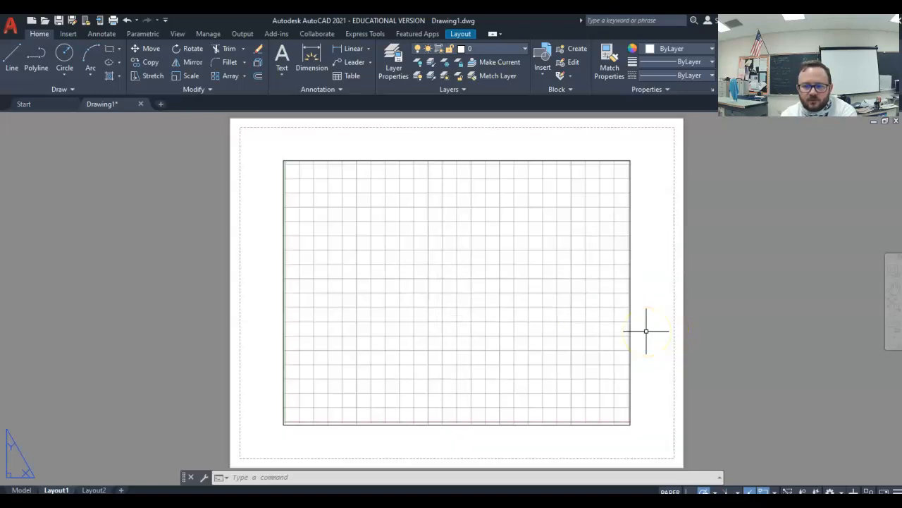
pyautogui.moveTo(661, 326); pyautogui.dragTo(633, 308, button='middle')
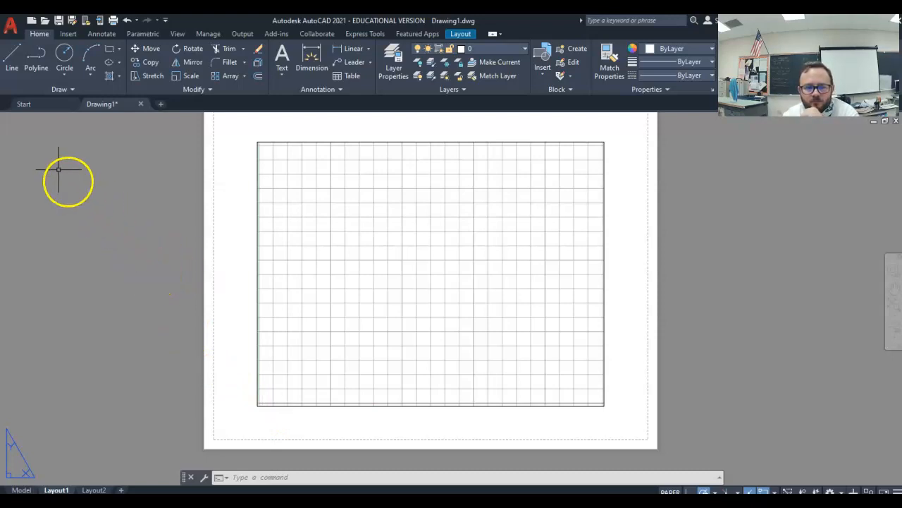
# Draw a line strip below the viewport: 3/8 down from its lower-left corner, across to its right edge, and up to the lower-right corner.
pyautogui.click(12, 73)
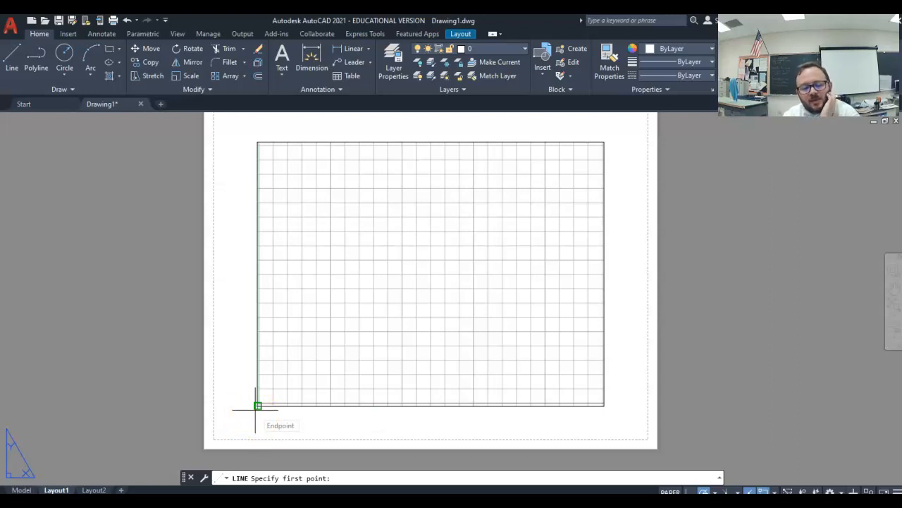
pyautogui.scroll(5, 256, 408)
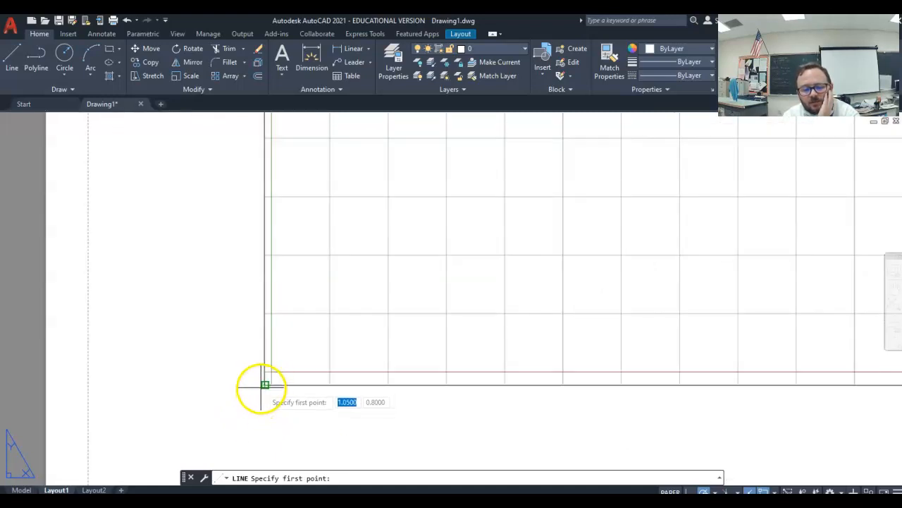
pyautogui.scroll(-4, 263, 384)
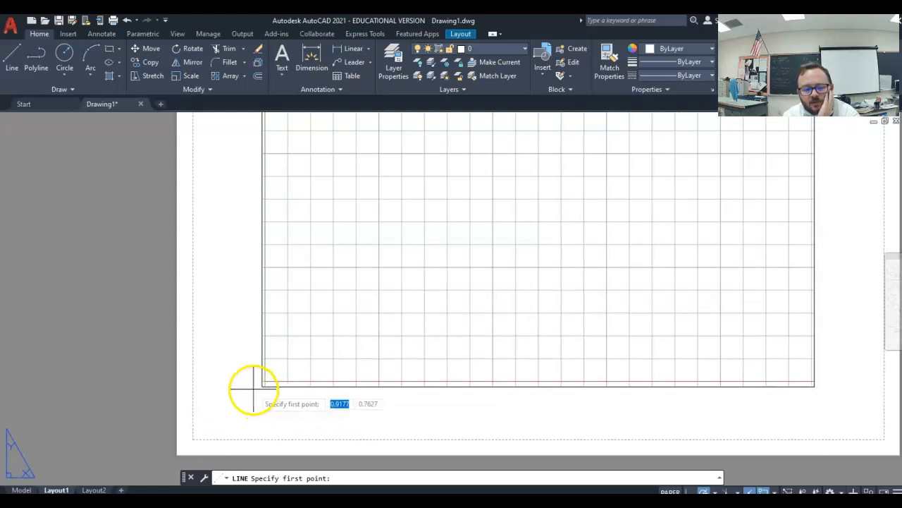
pyautogui.click(256, 389)
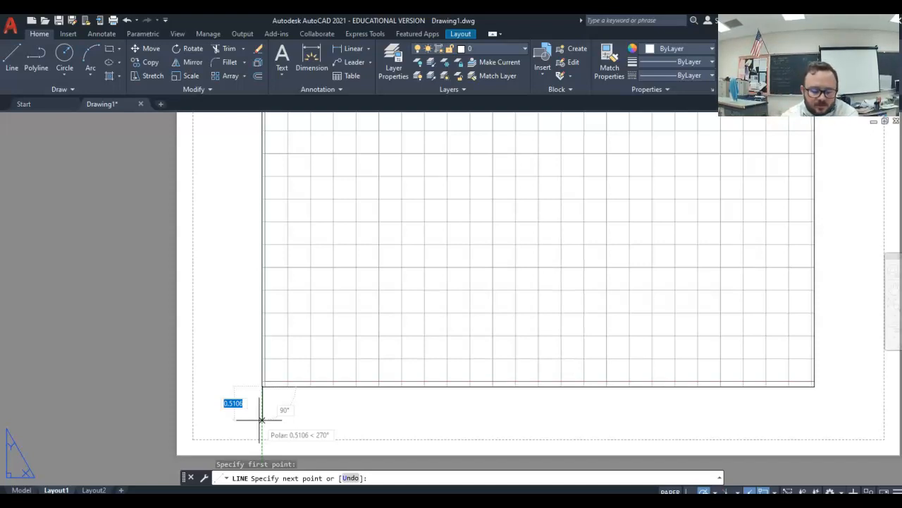
pyautogui.write('3/8')
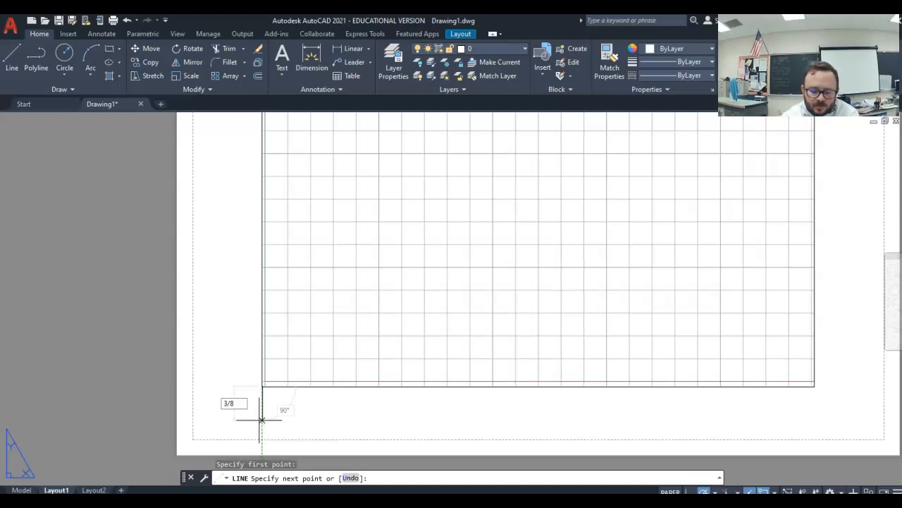
pyautogui.press('Return')
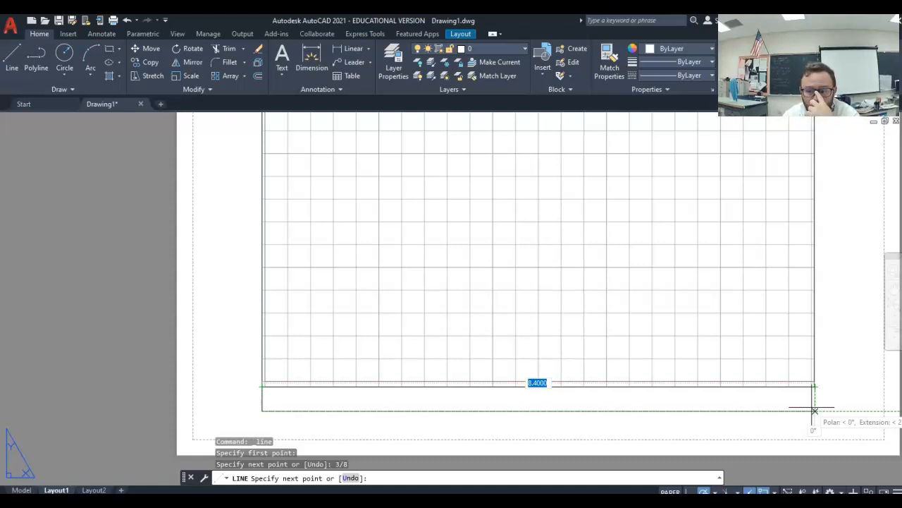
pyautogui.click(815, 410)
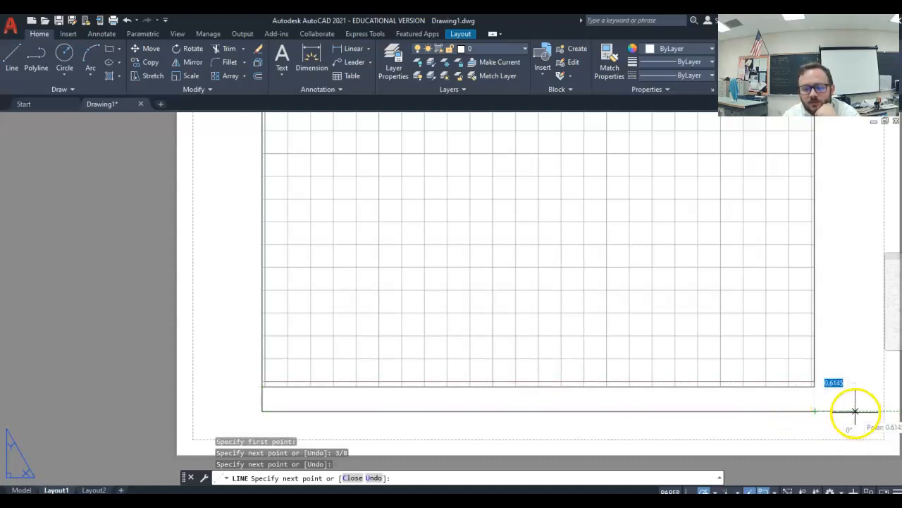
pyautogui.click(815, 386)
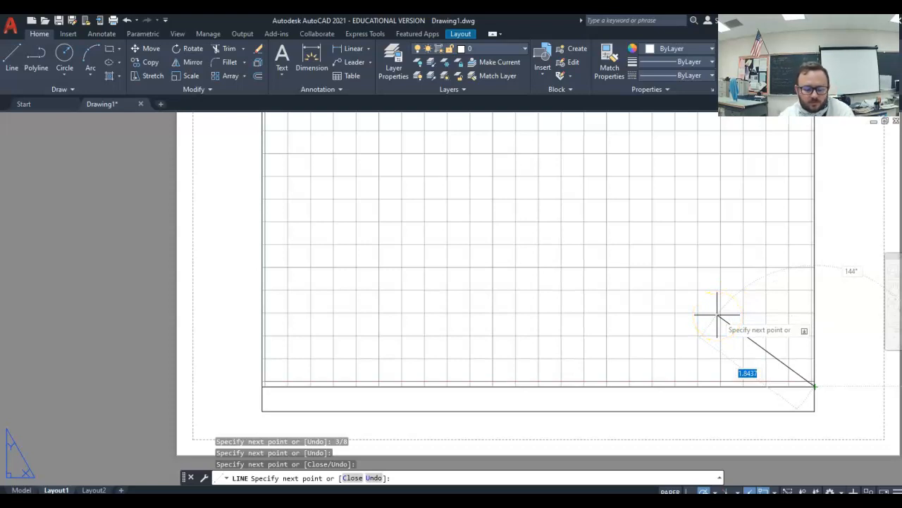
pyautogui.press('Return')
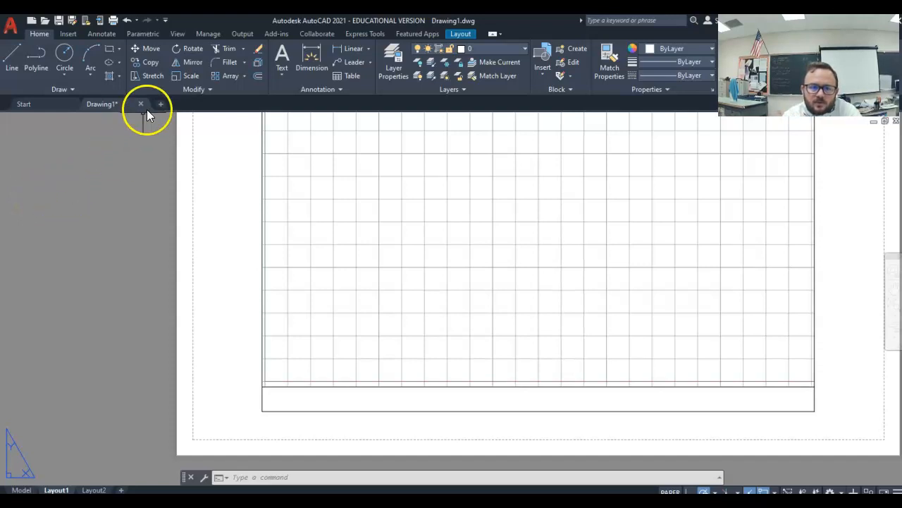
# Offset the strip's short left end line 2.5 to the right to make the first divider.
pyautogui.click(257, 77)
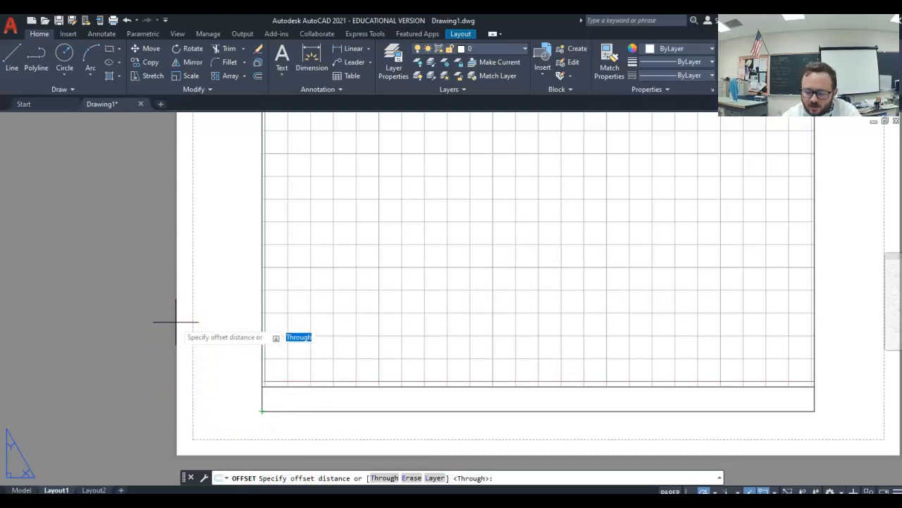
pyautogui.write('2.5')
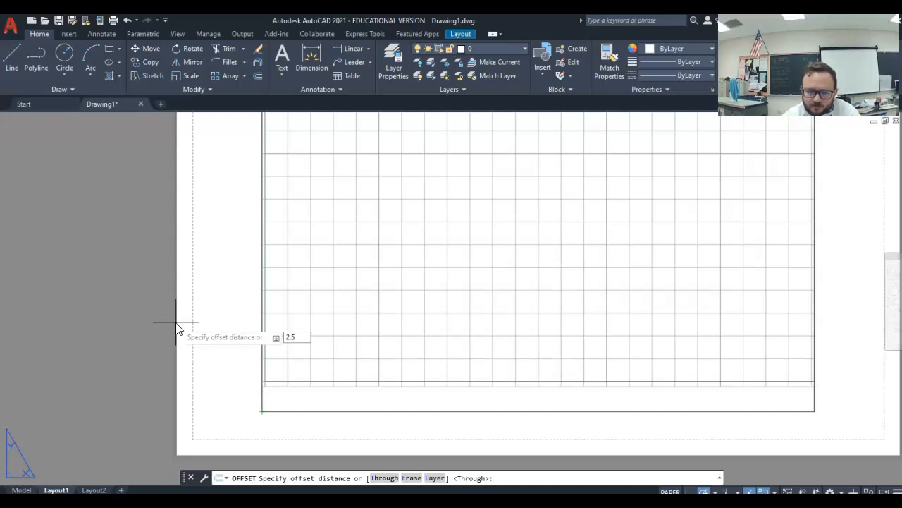
pyautogui.press('Return')
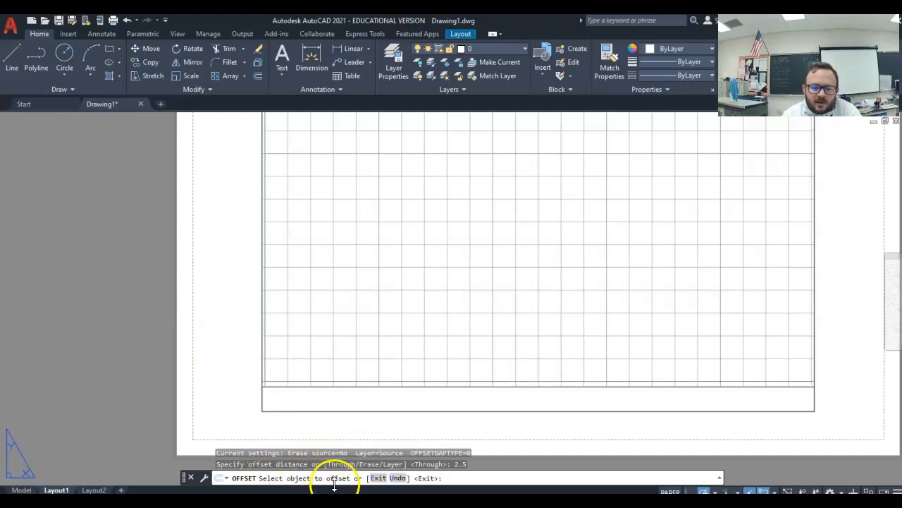
pyautogui.click(262, 402)
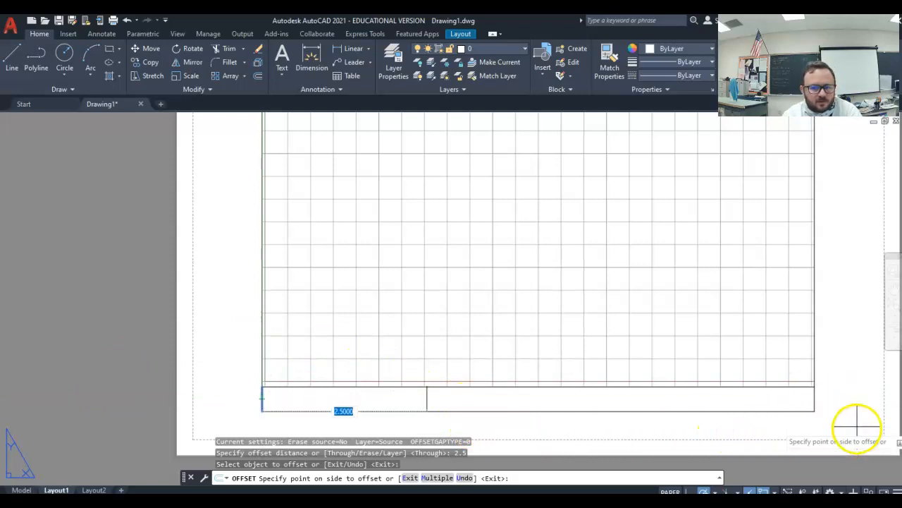
pyautogui.moveTo(857, 425); pyautogui.dragTo(656, 407, button='middle')
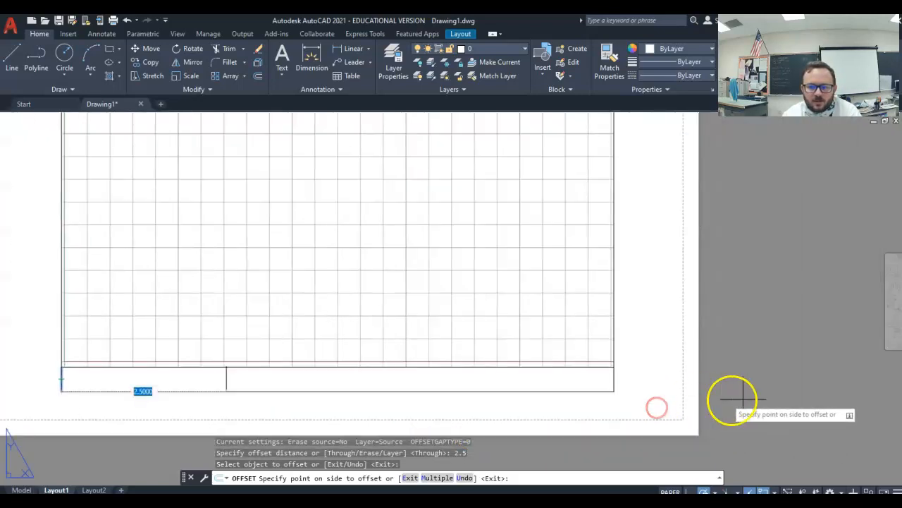
pyautogui.click(843, 391)
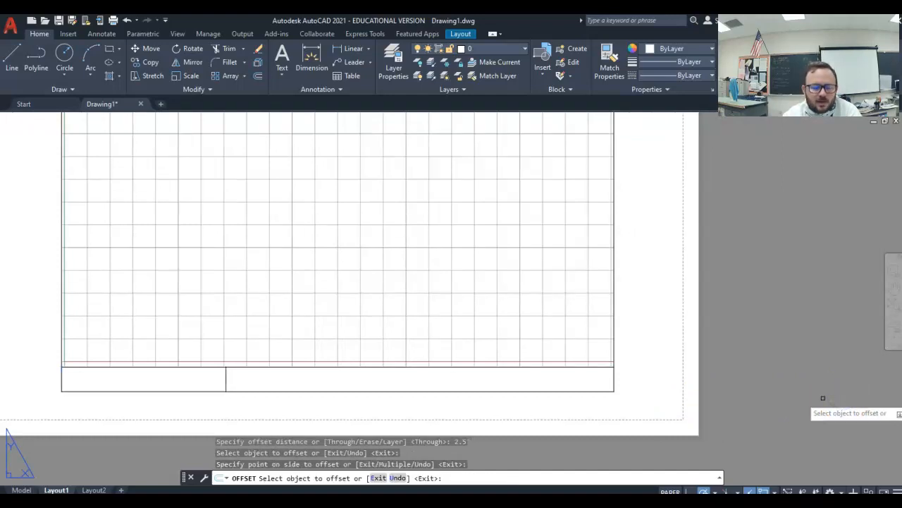
pyautogui.click(763, 377)
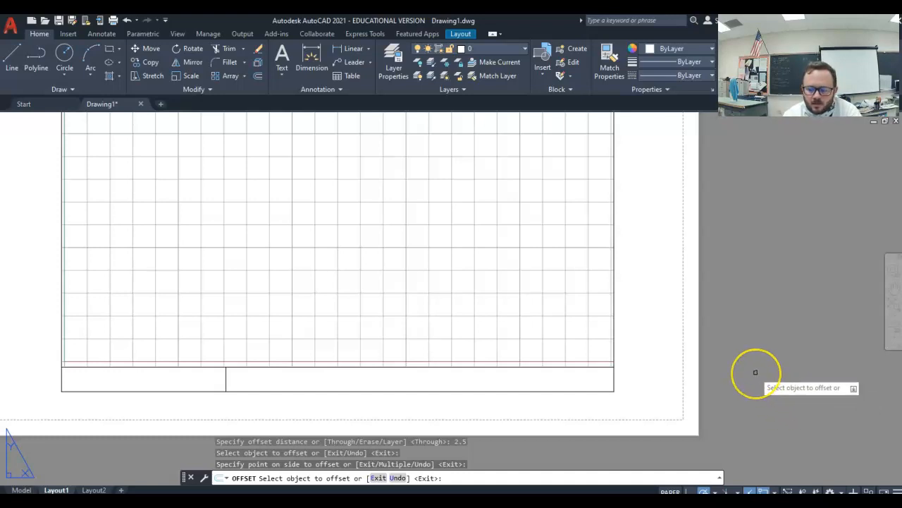
pyautogui.press('Return')
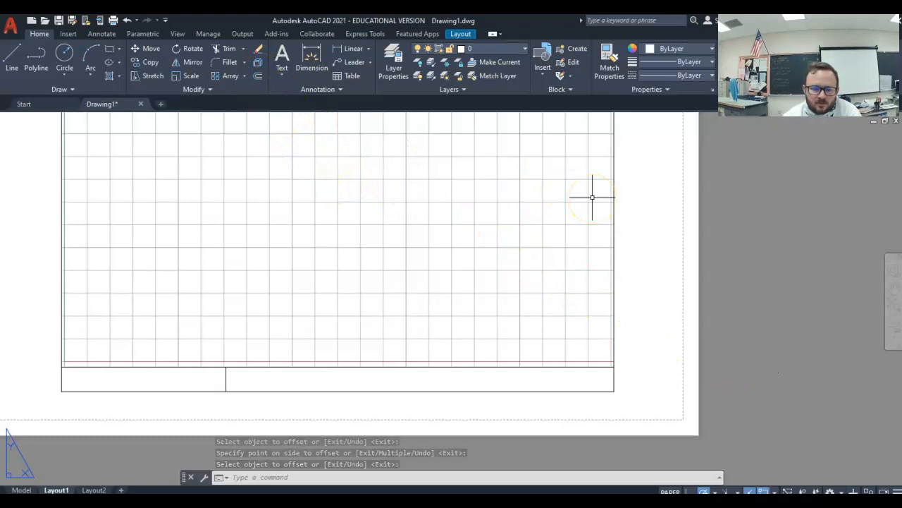
# Offset the first divider 3 to the right to make a second divider in the strip.
pyautogui.press('Return')
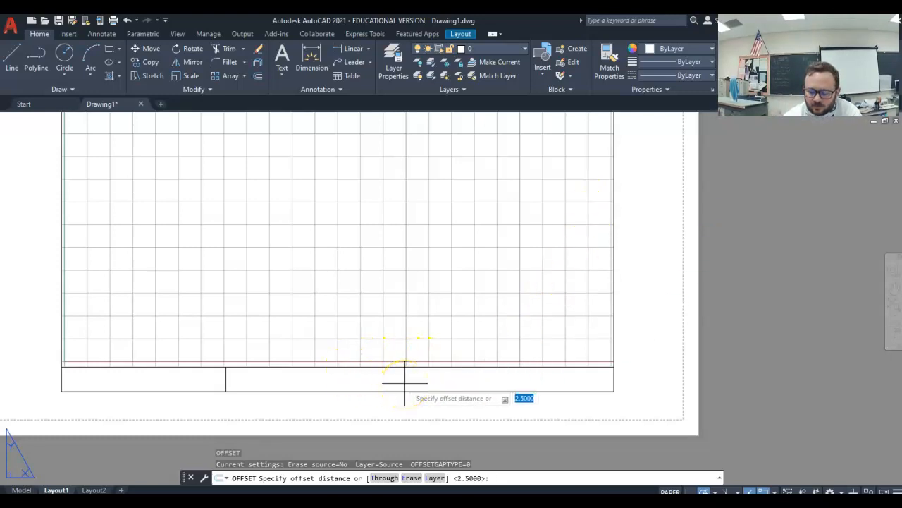
pyautogui.write('3')
pyautogui.press('Return')
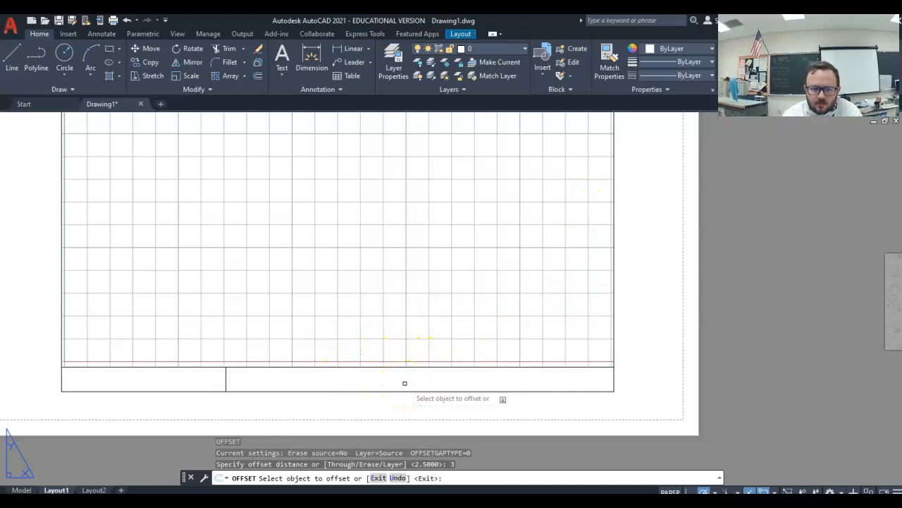
pyautogui.click(226, 378)
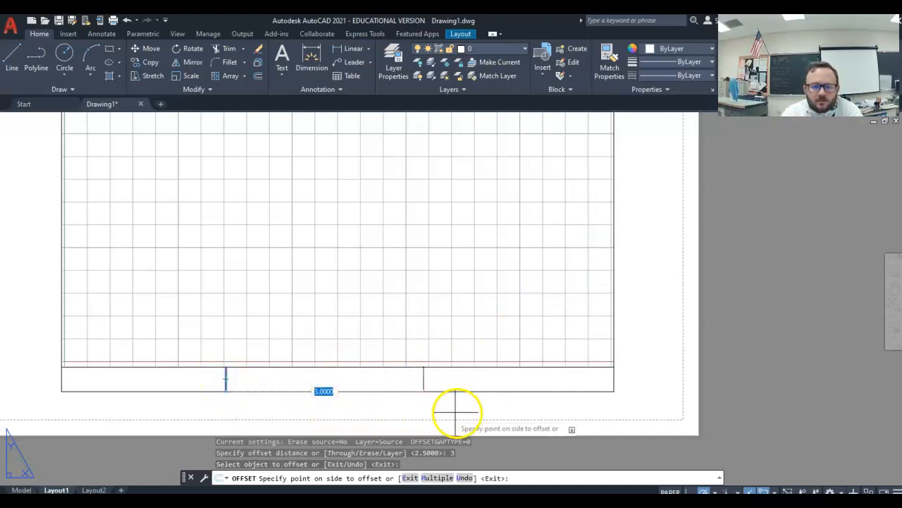
pyautogui.click(478, 407)
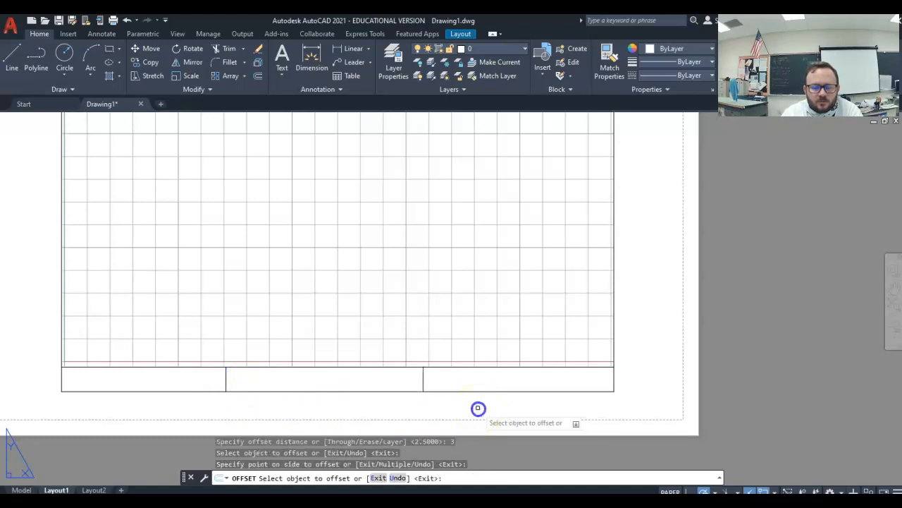
pyautogui.press('Return')
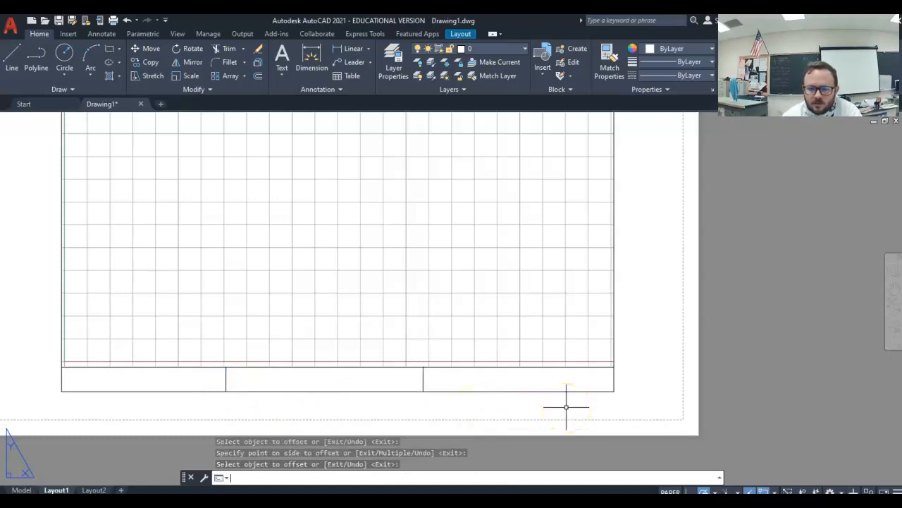
# Offset the second divider 1 to the right to make a third divider in the strip.
pyautogui.press('Return')
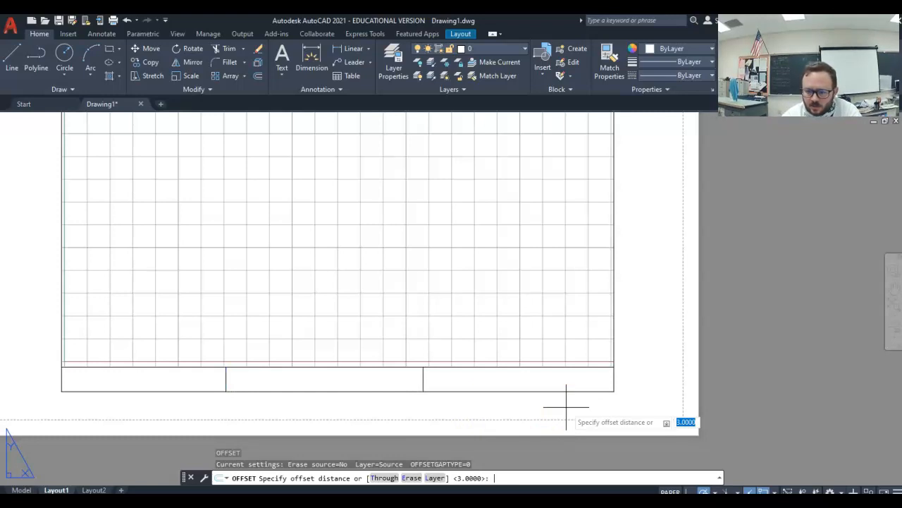
pyautogui.write('1')
pyautogui.press('Return')
pyautogui.click(424, 379)
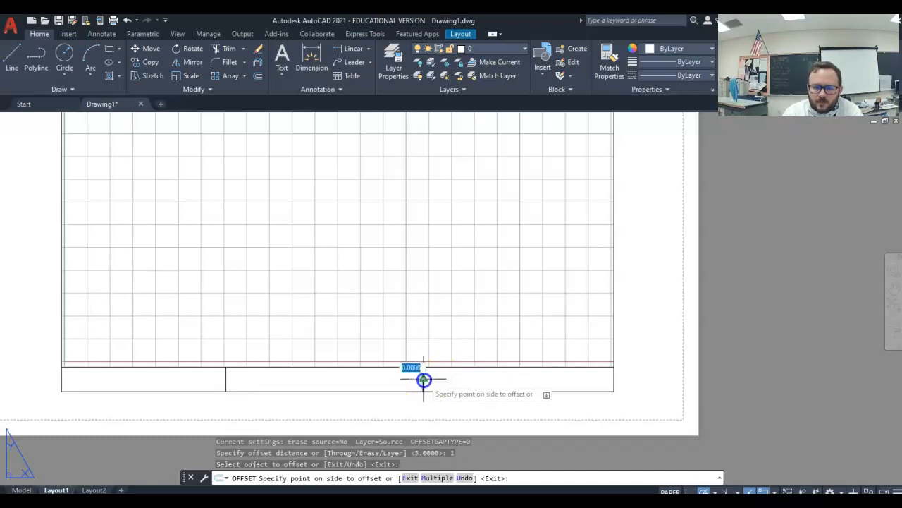
pyautogui.click(548, 408)
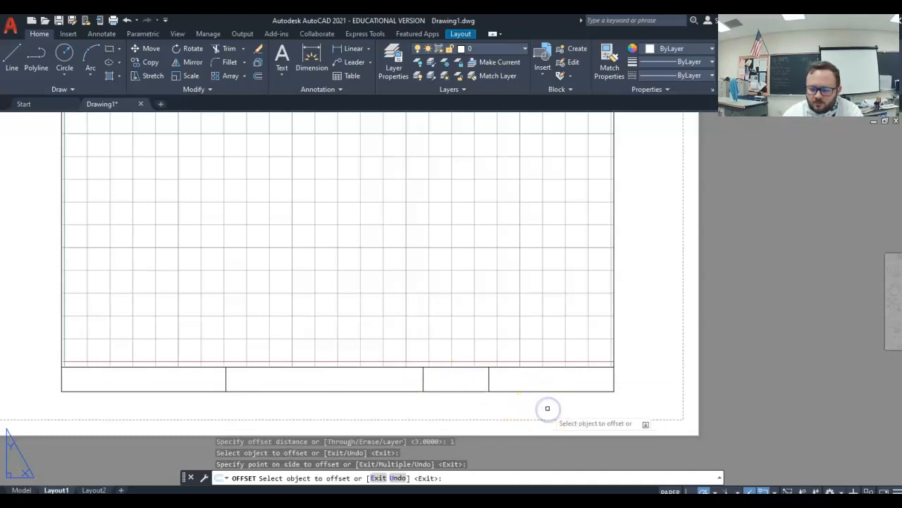
pyautogui.press('Return')
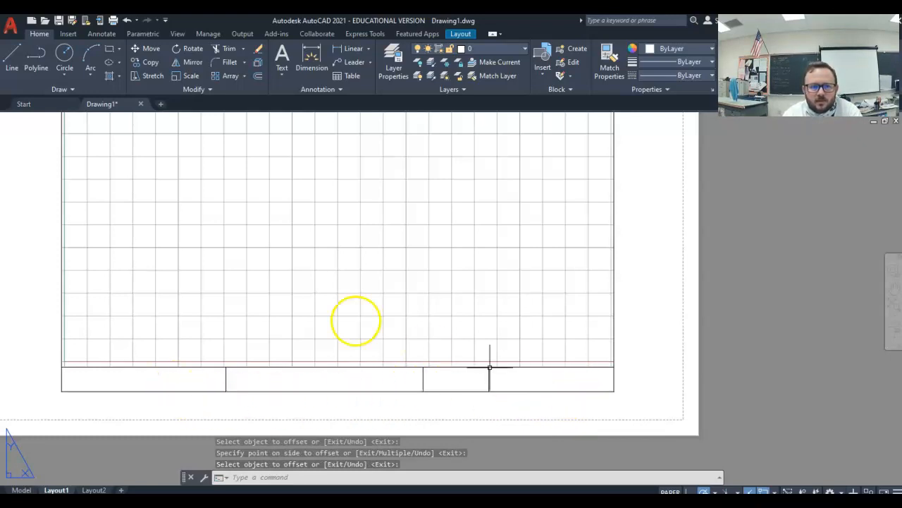
# Draw connected diagonal lines zigzagging corner to corner through all four title strip cells, from the strip's lower-left to lower-right corner.
pyautogui.click(10, 63)
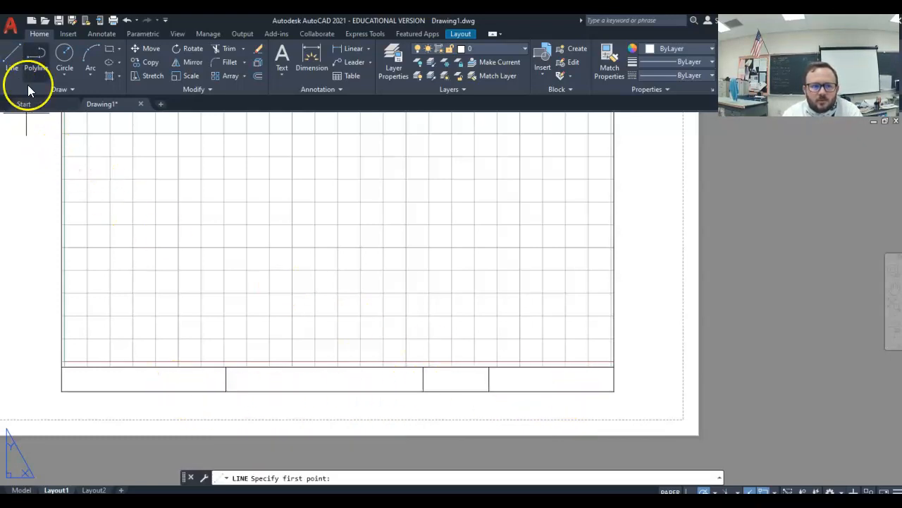
pyautogui.click(62, 391)
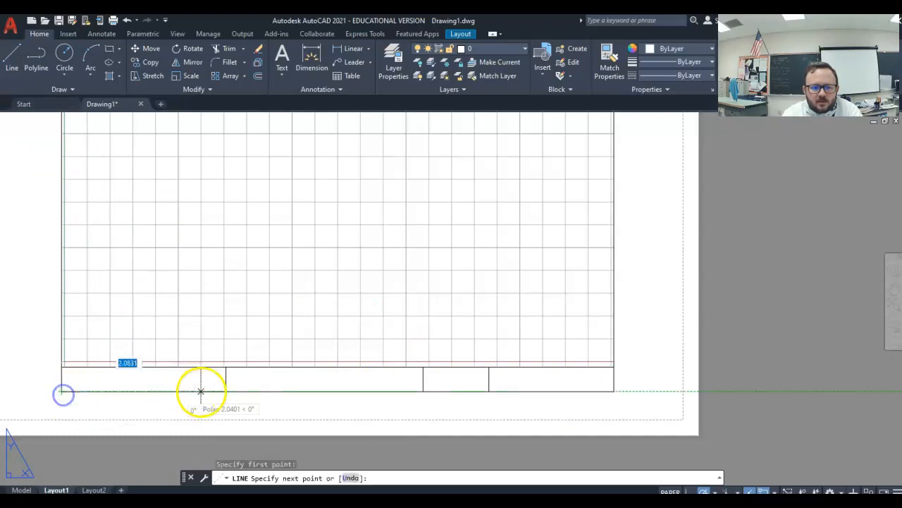
pyautogui.click(226, 367)
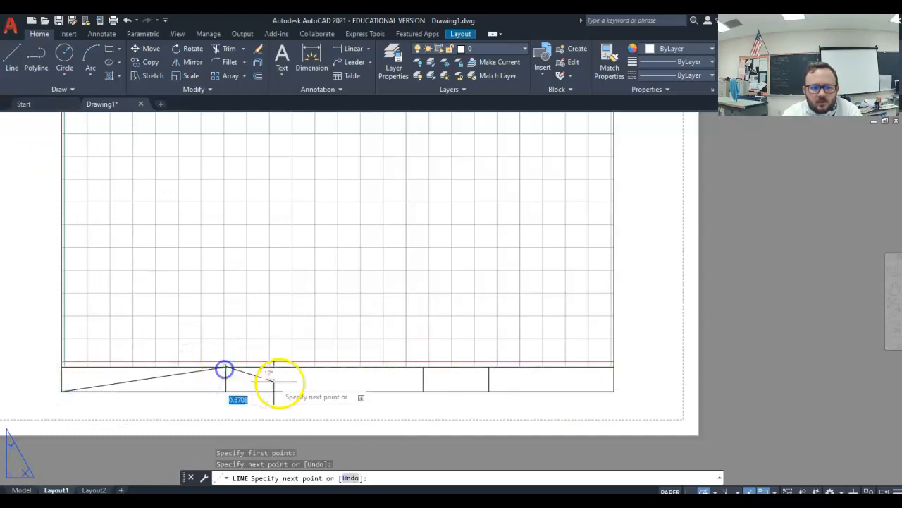
pyautogui.click(423, 390)
pyautogui.click(489, 367)
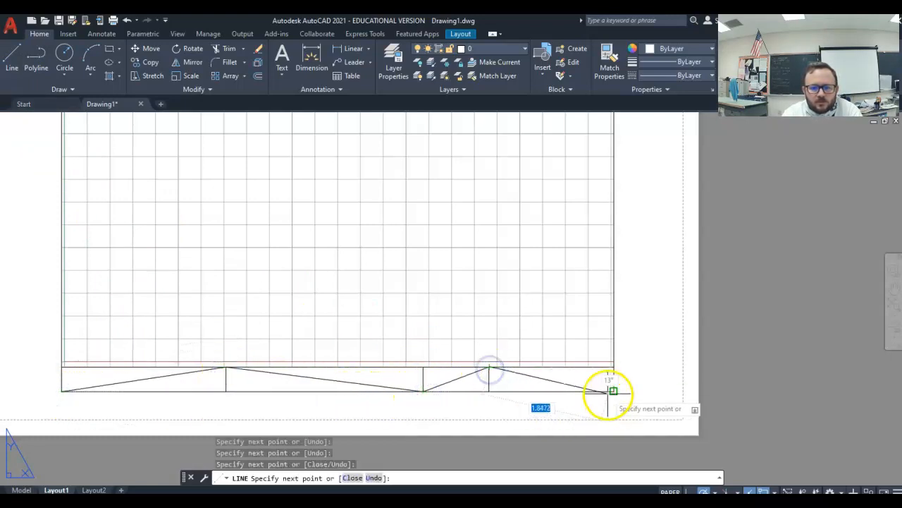
pyautogui.click(614, 390)
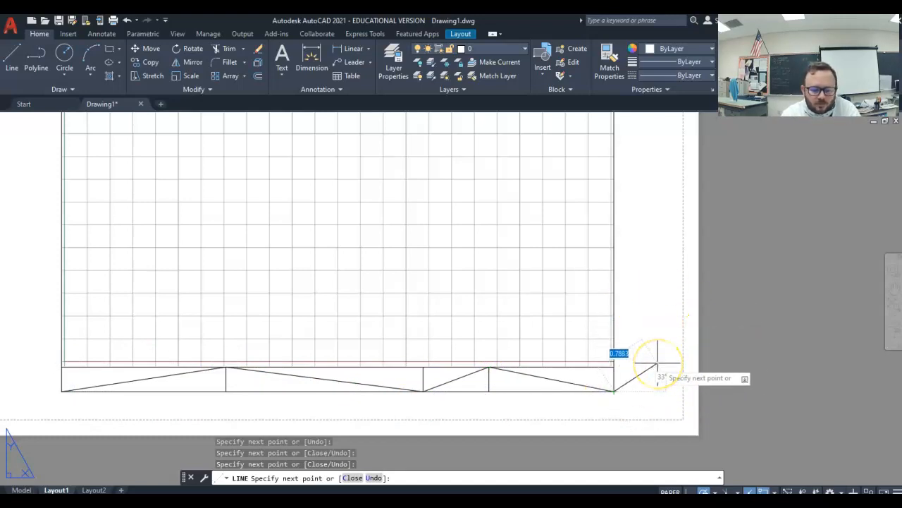
pyautogui.press('Escape')
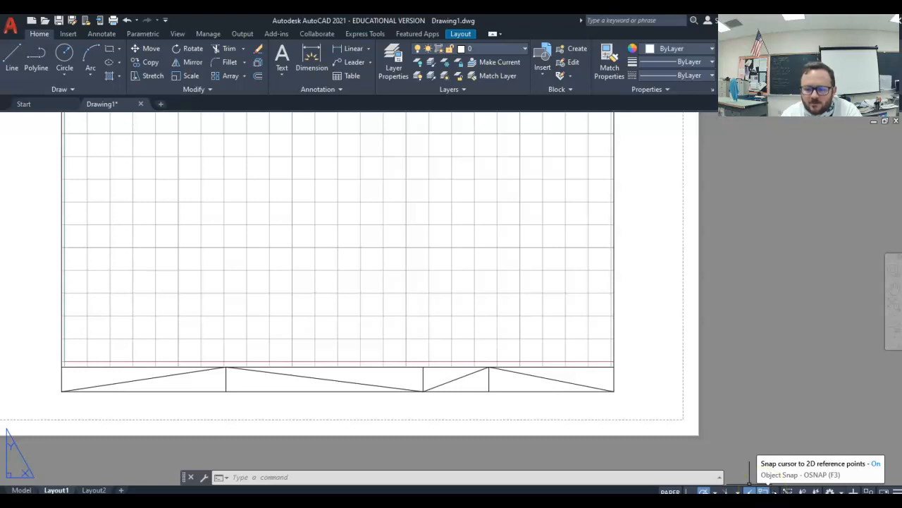
# Check which object snap modes are enabled, including Midpoint, and toggle object snap off and back on.
pyautogui.click(775, 491)
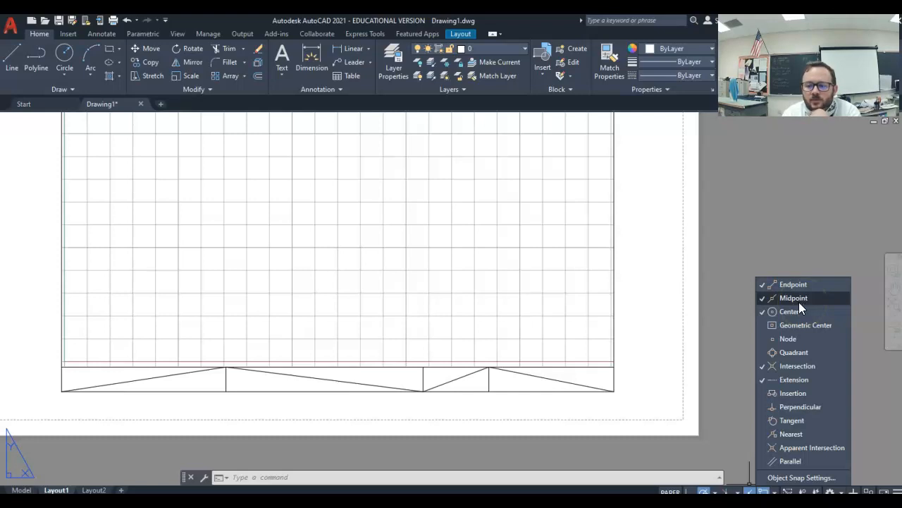
pyautogui.click(736, 312)
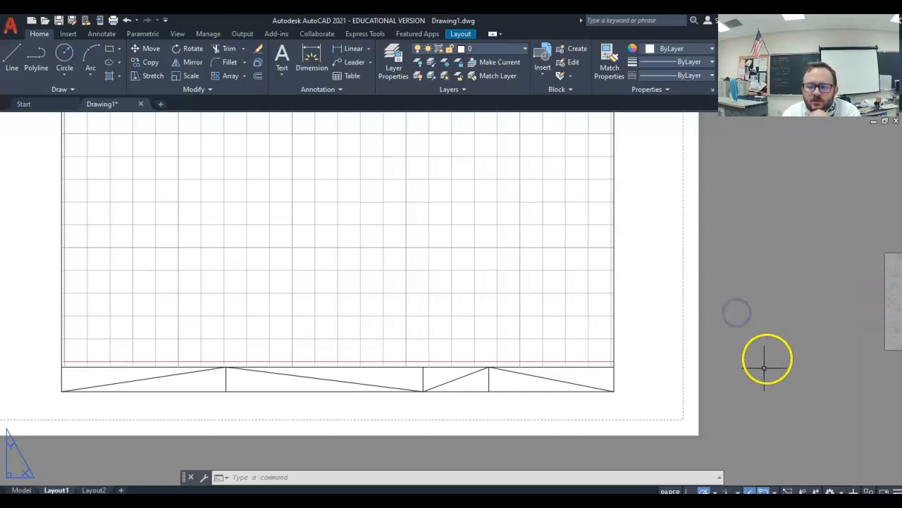
pyautogui.click(774, 491)
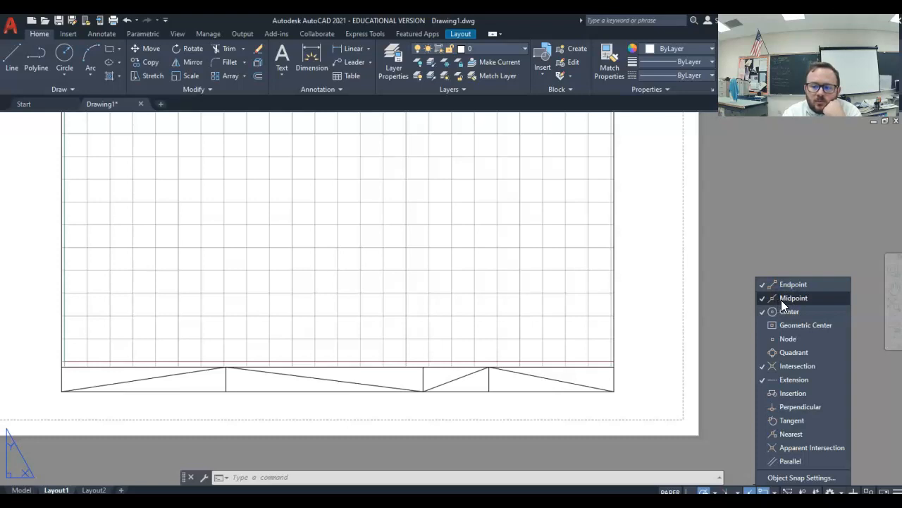
pyautogui.click(795, 269)
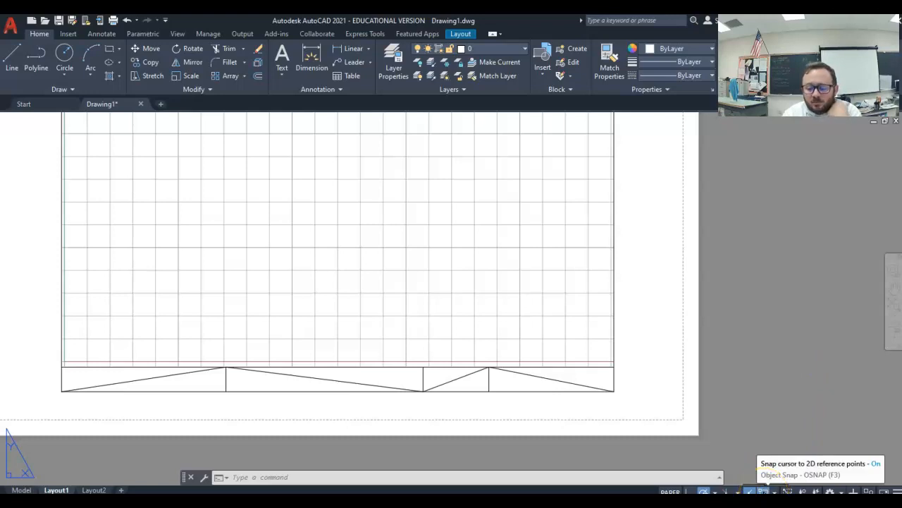
pyautogui.click(764, 491)
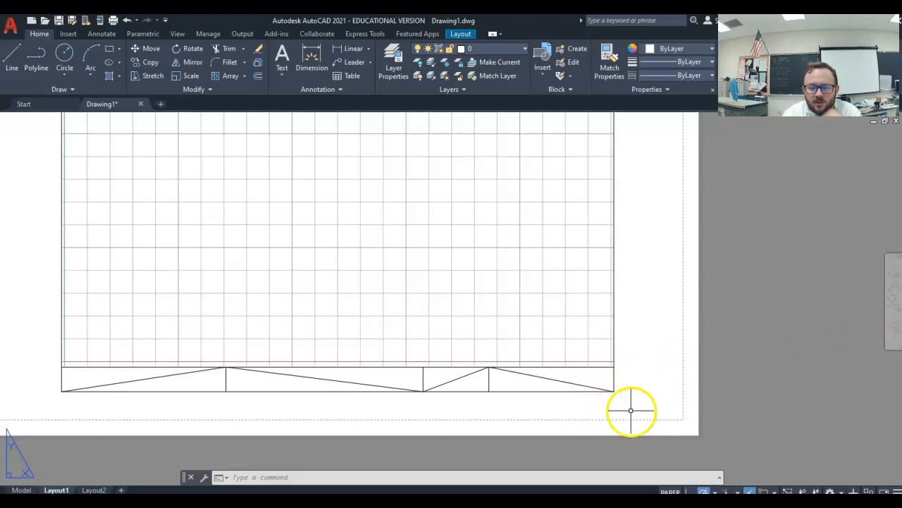
pyautogui.click(763, 491)
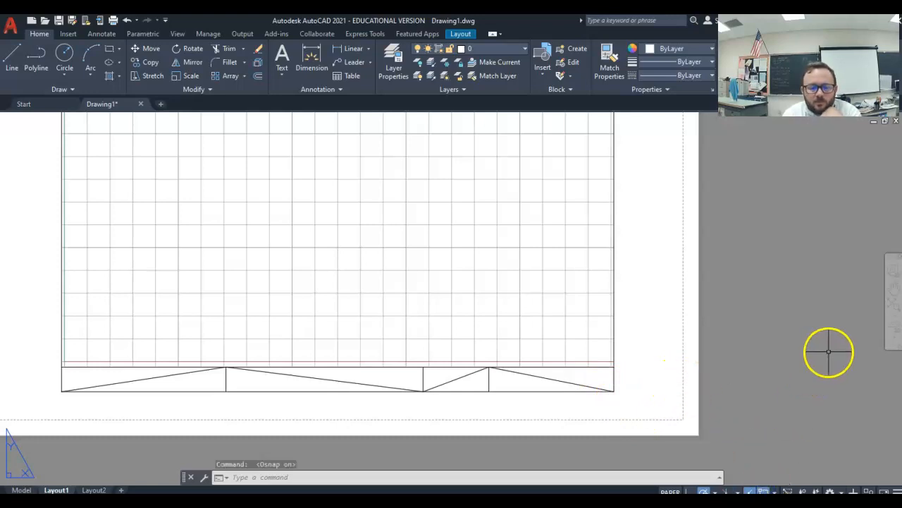
# Start a single-line text with middle-center (MC) justification, placed at the midpoint of the first cell's diagonal.
pyautogui.moveTo(359, 279); pyautogui.dragTo(433, 291, button='middle')
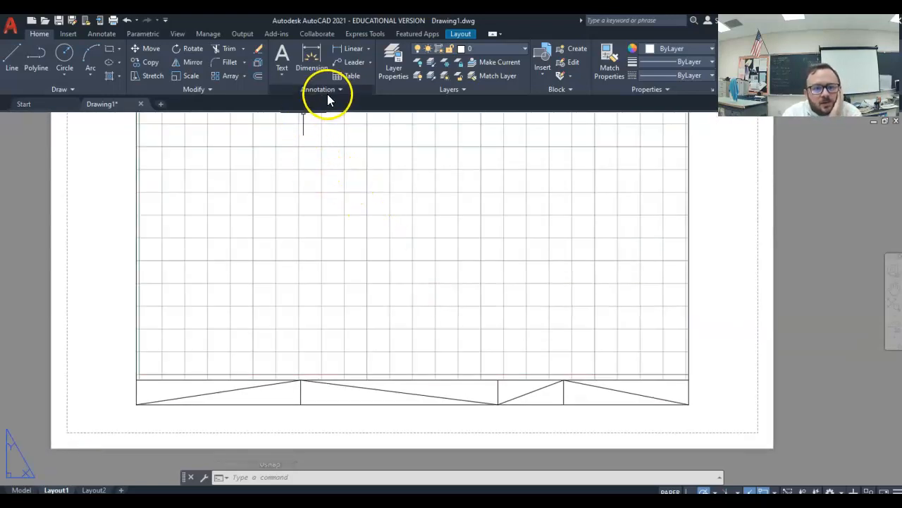
pyautogui.click(282, 80)
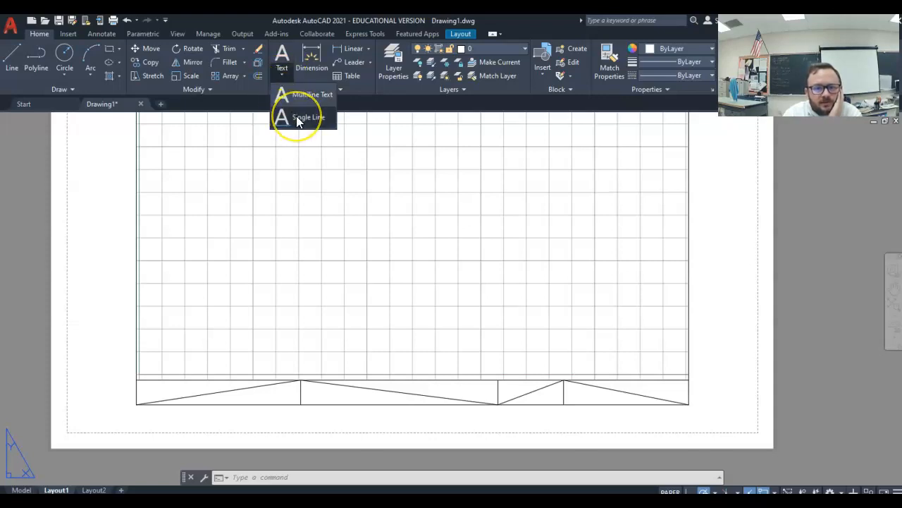
pyautogui.click(298, 118)
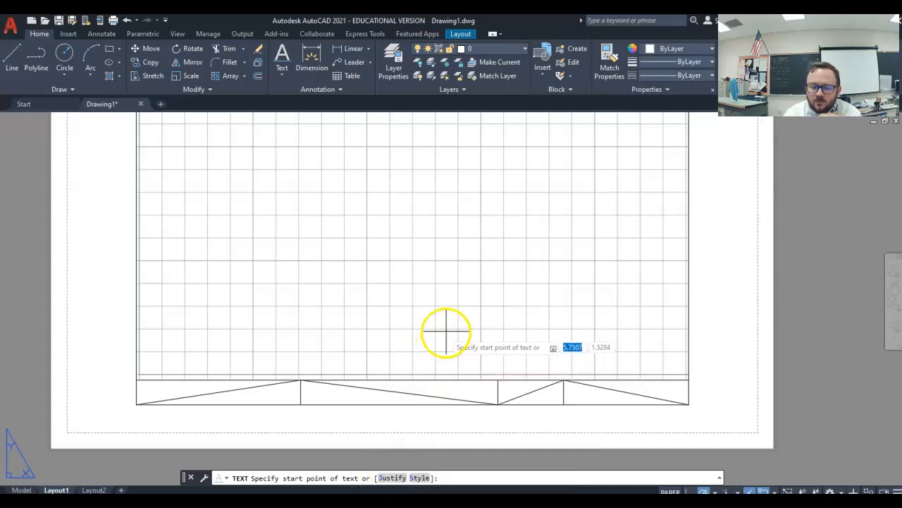
pyautogui.write('j')
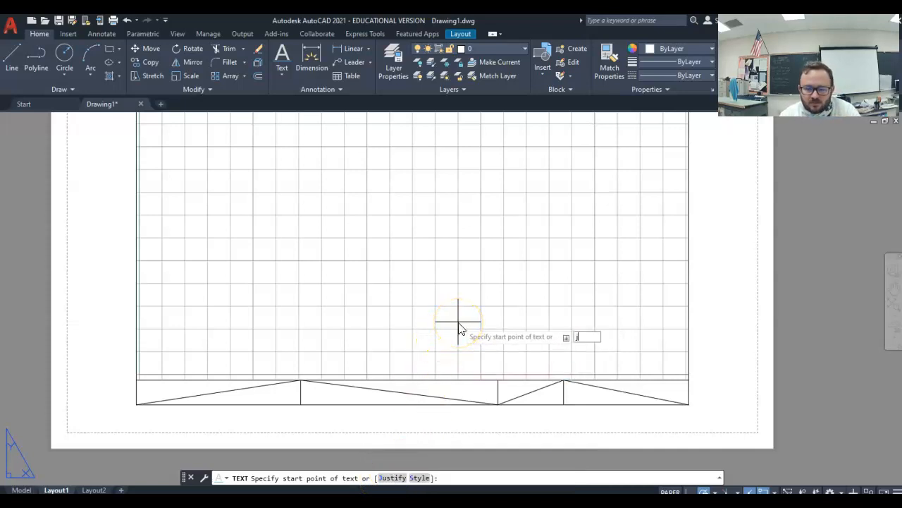
pyautogui.press('Return')
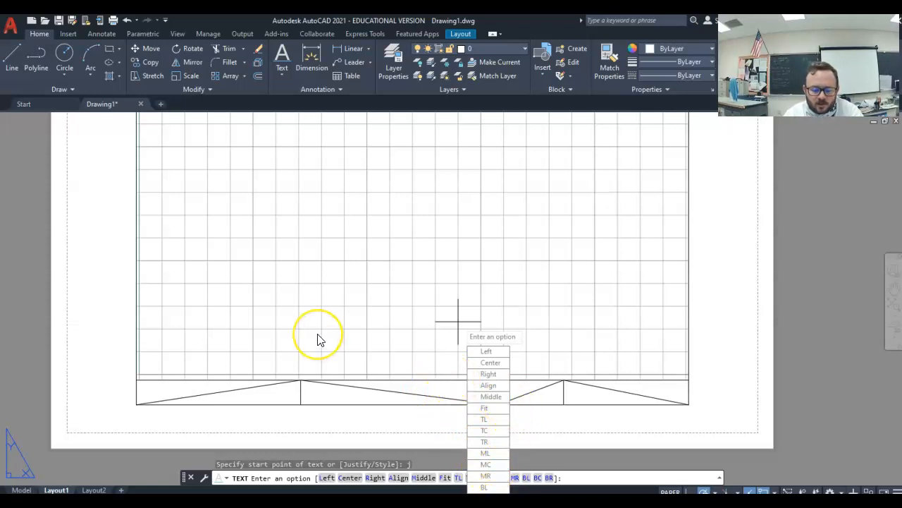
pyautogui.write('m')
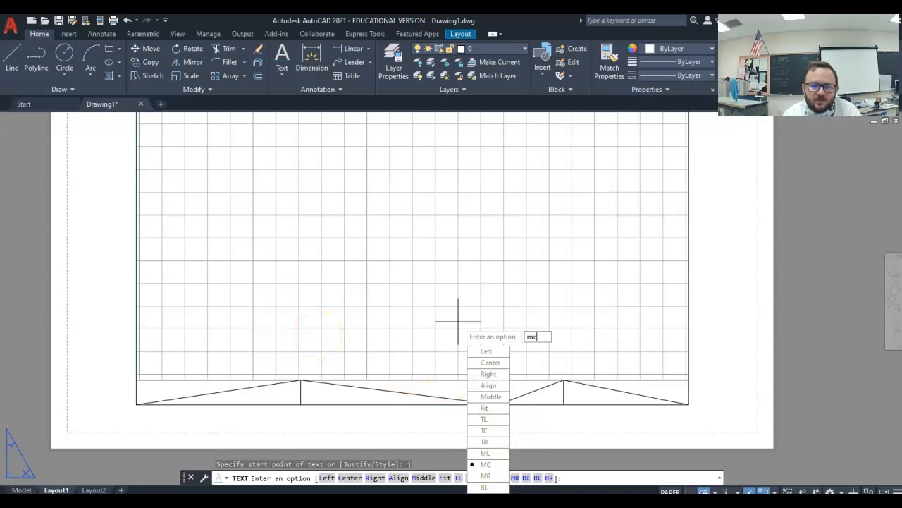
pyautogui.write('c')
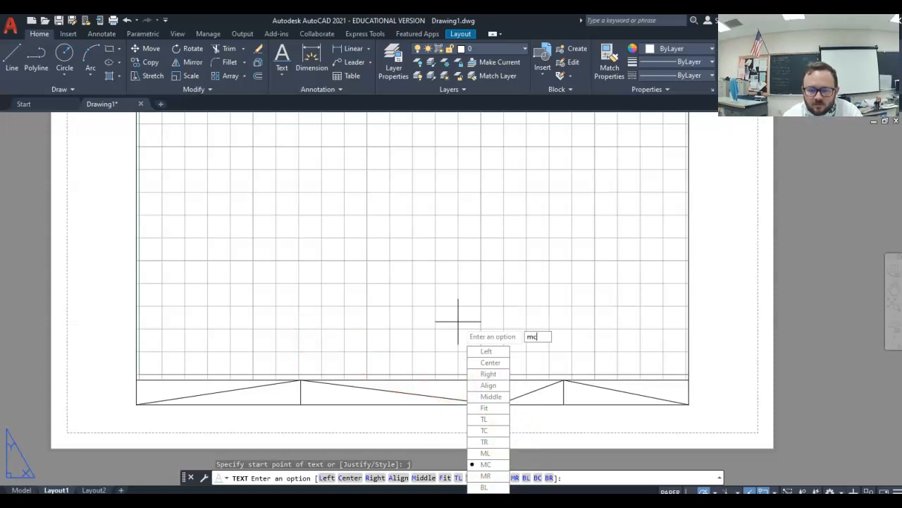
pyautogui.press('Return')
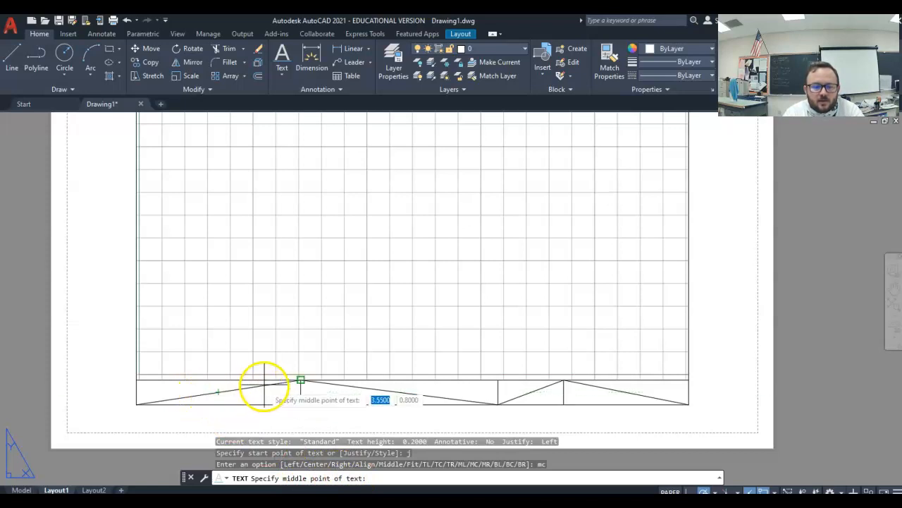
pyautogui.click(219, 391)
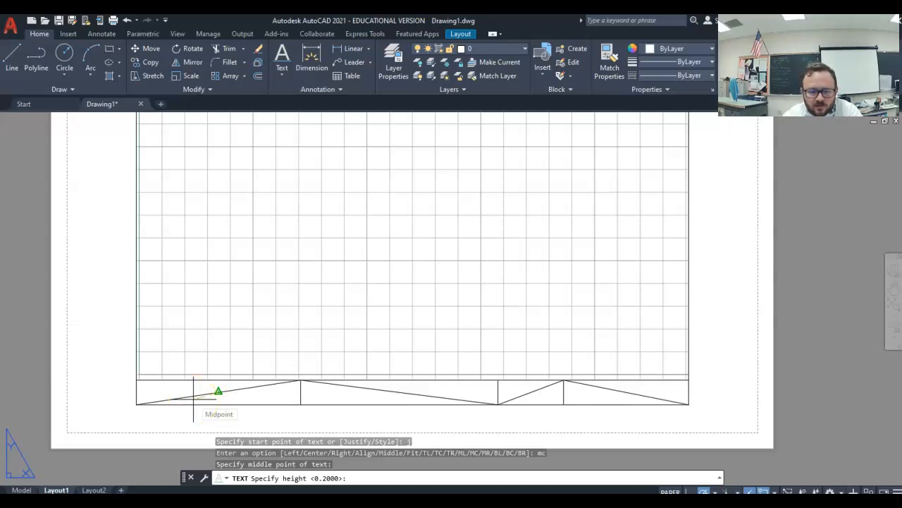
# Accept the 0.2000 text height and 0 rotation, and enter the drafter's last name and first initial in the first cell.
pyautogui.press('Return')
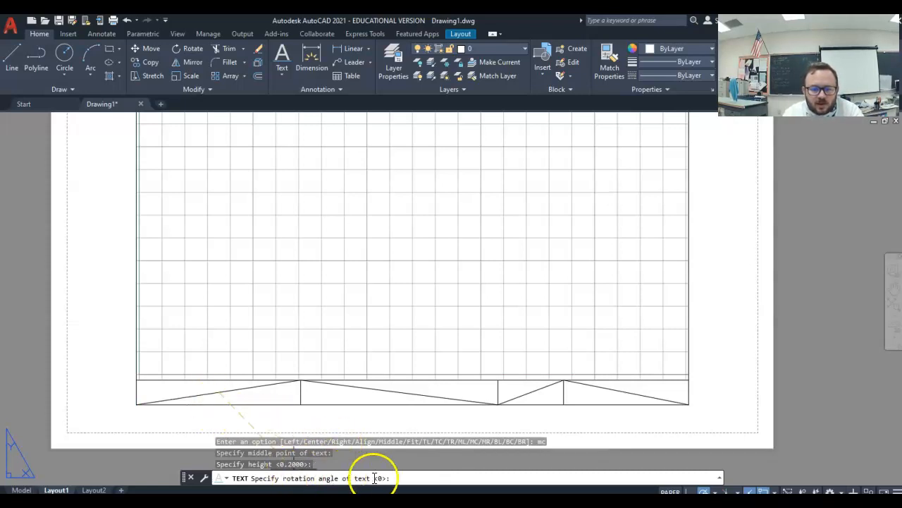
pyautogui.click(361, 401)
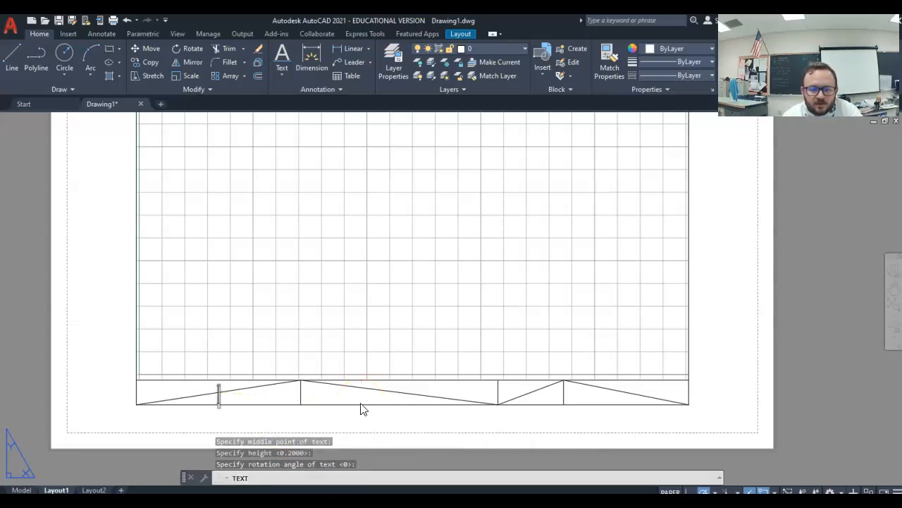
pyautogui.write('WALTERMYER')
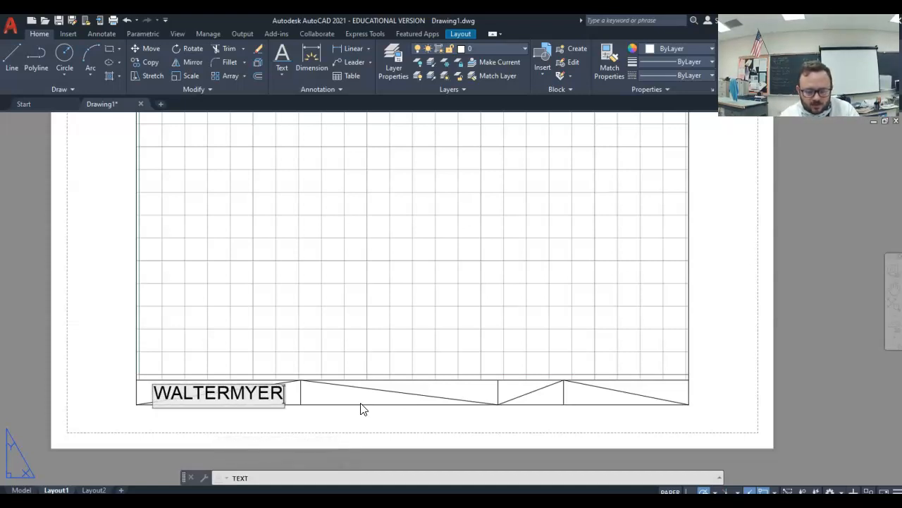
pyautogui.write(',J')
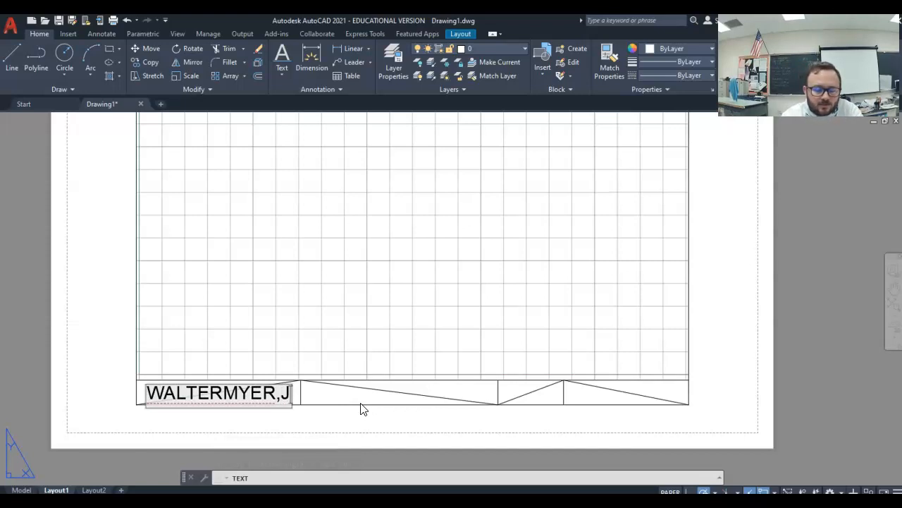
pyautogui.press('Return')
pyautogui.press('Return')
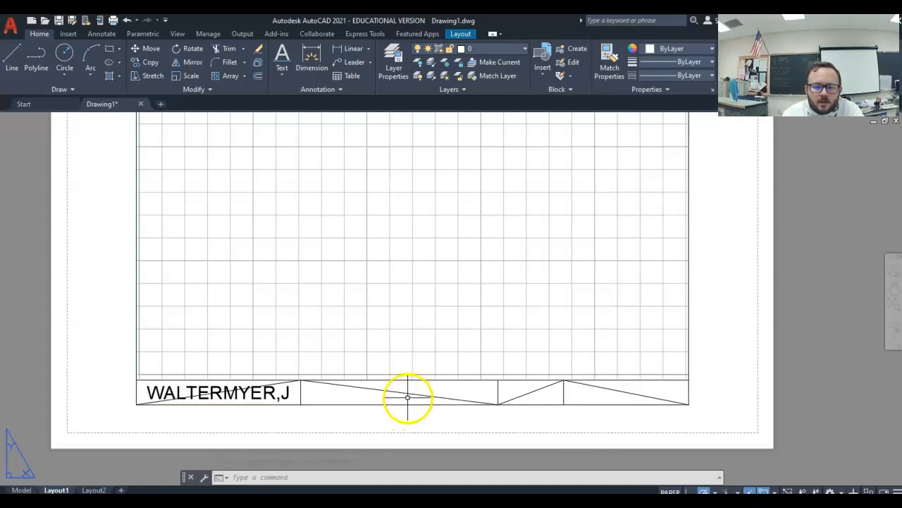
# Add the single-line text TITLE at the midpoint of the second cell's diagonal, with MC justification, 0.2000 height and 0 rotation.
pyautogui.click(282, 73)
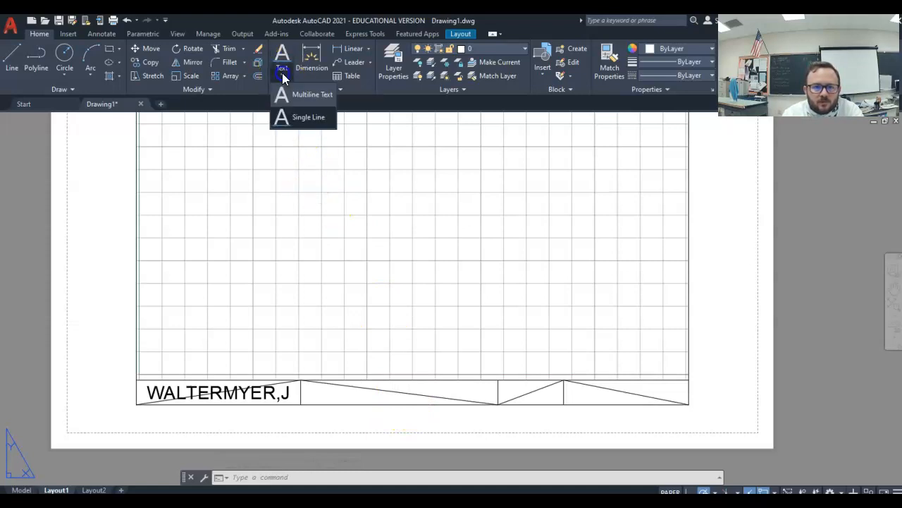
pyautogui.click(299, 117)
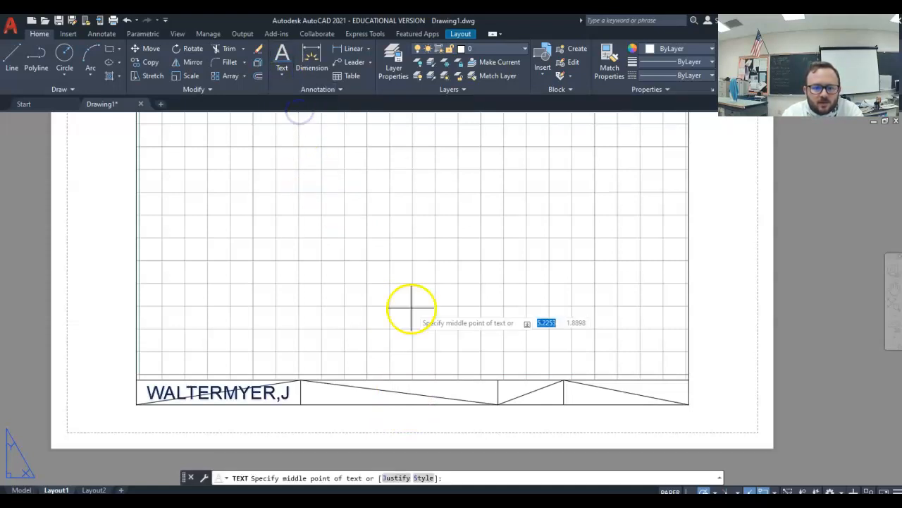
pyautogui.click(387, 477)
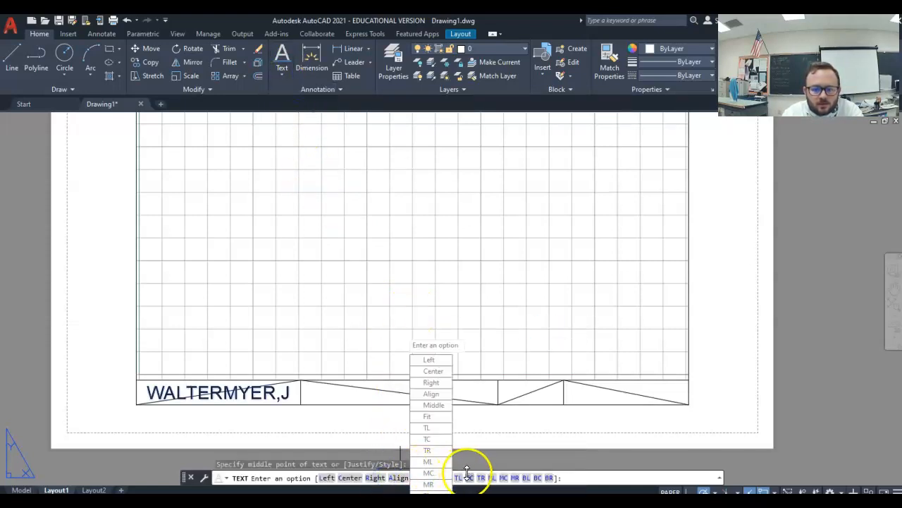
pyautogui.click(504, 480)
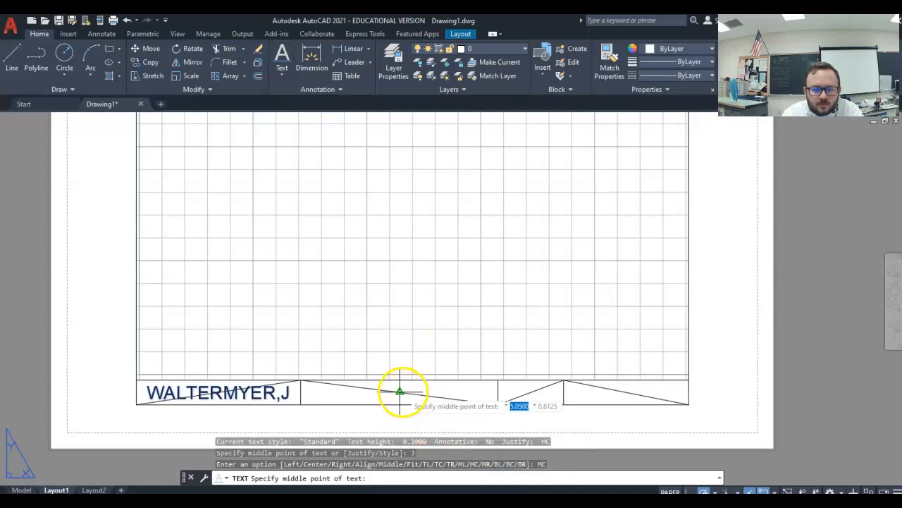
pyautogui.click(399, 391)
pyautogui.press('Return')
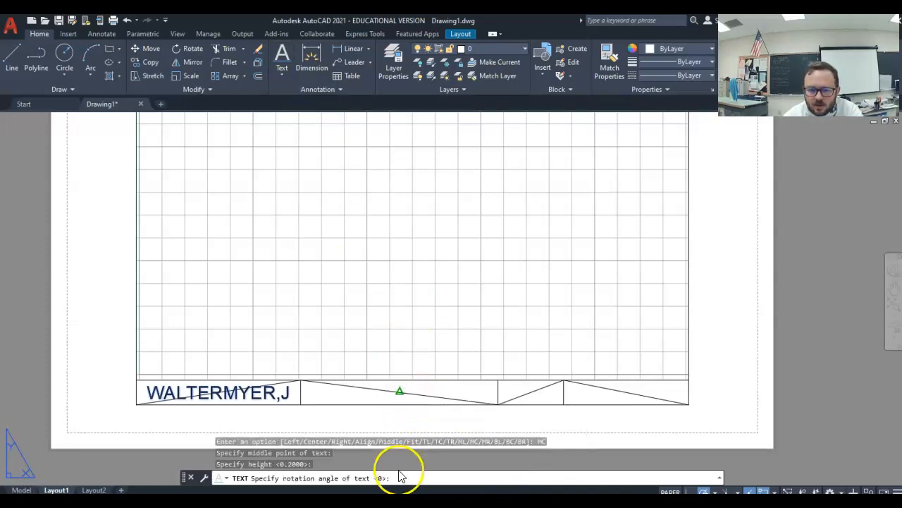
pyautogui.press('Return')
pyautogui.write('TITLE')
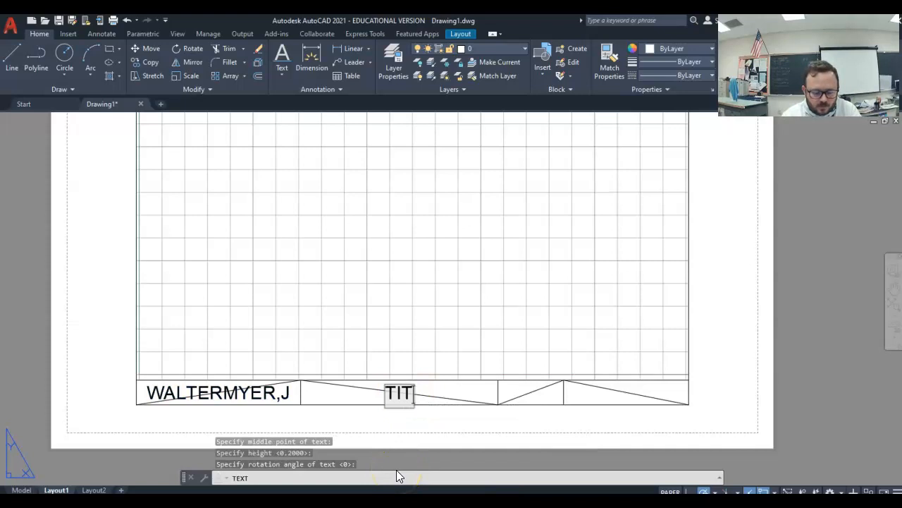
pyautogui.press('Return')
pyautogui.press('Return')
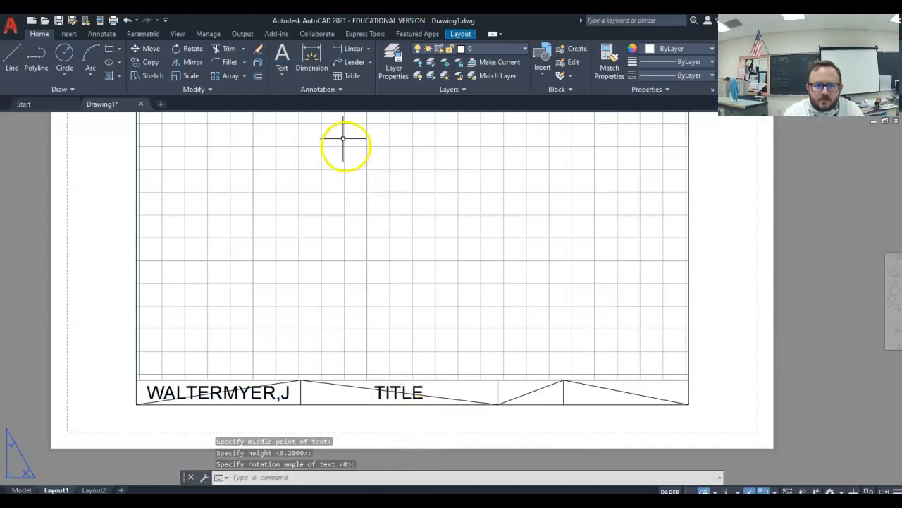
# Add the single-line text 9/23 at the midpoint of the third cell's diagonal, with MC justification, 0.2000 height and 0 rotation.
pyautogui.click(281, 75)
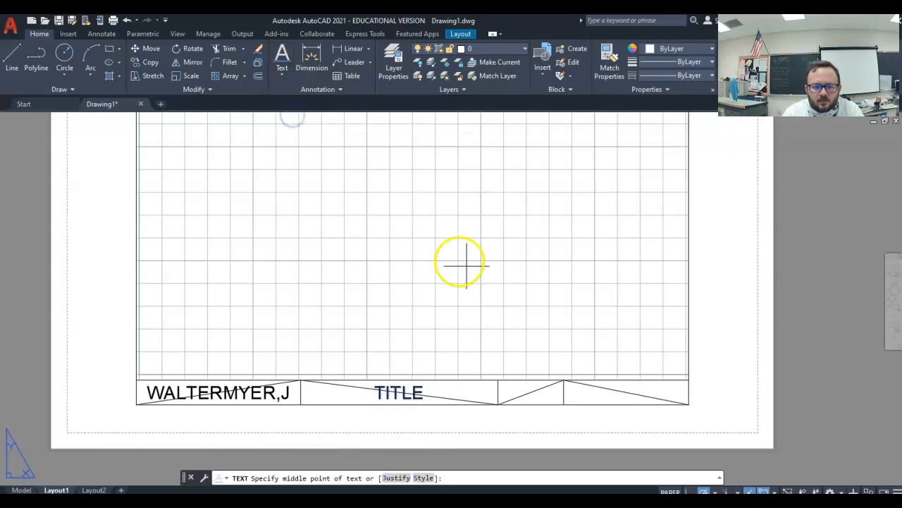
pyautogui.click(402, 478)
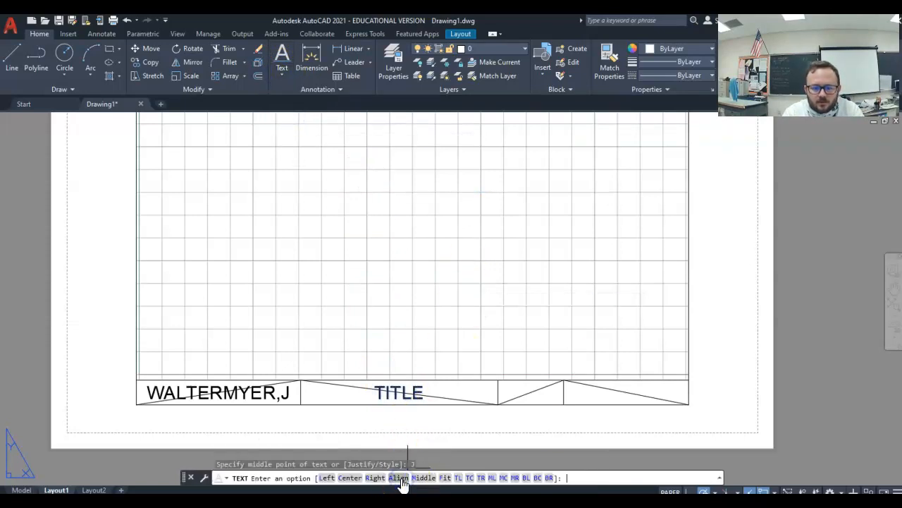
pyautogui.click(503, 478)
pyautogui.click(536, 392)
pyautogui.press('Return')
pyautogui.press('Return')
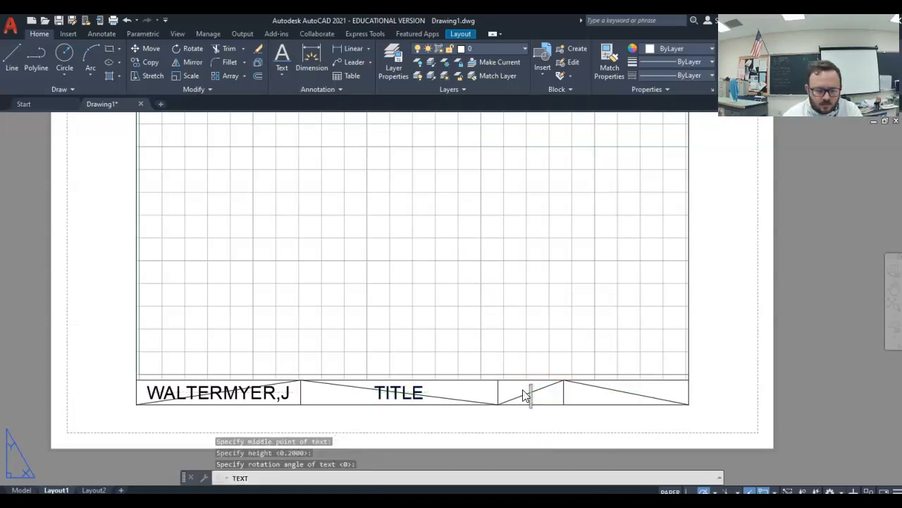
pyautogui.write('9')
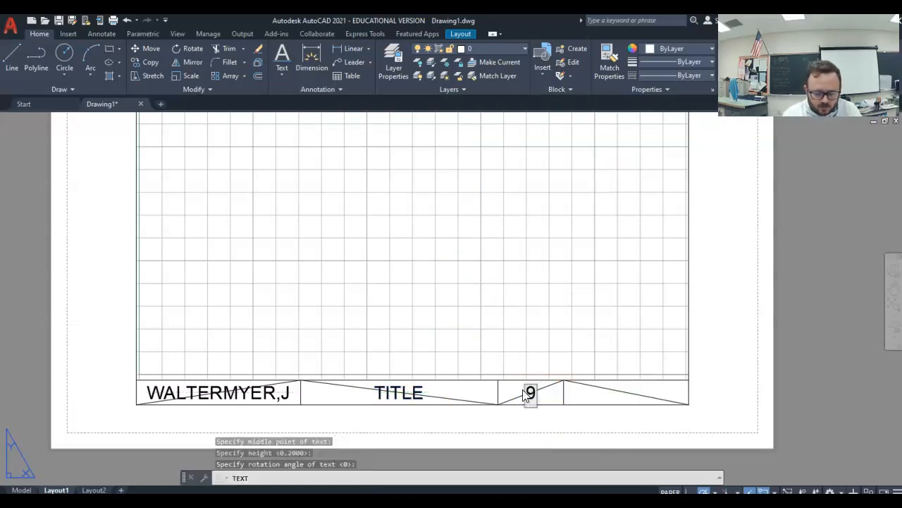
pyautogui.write('/23')
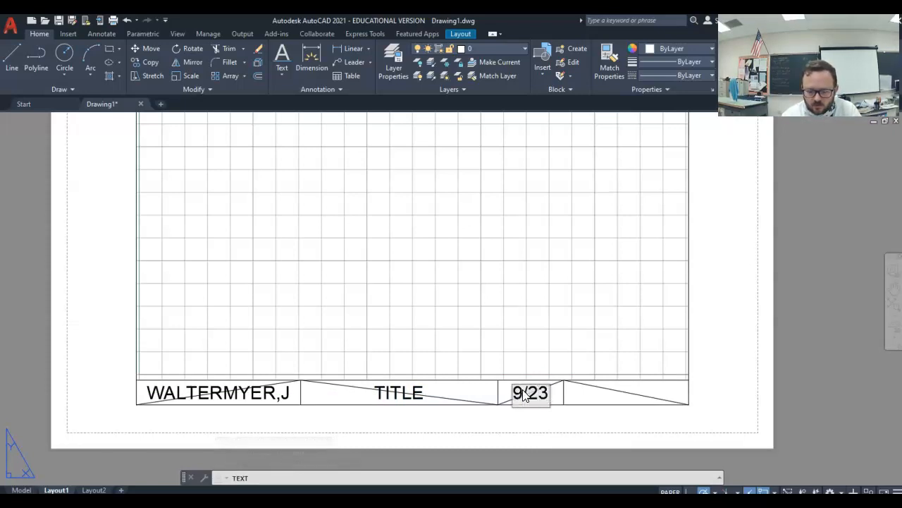
pyautogui.press('Return')
pyautogui.press('Return')
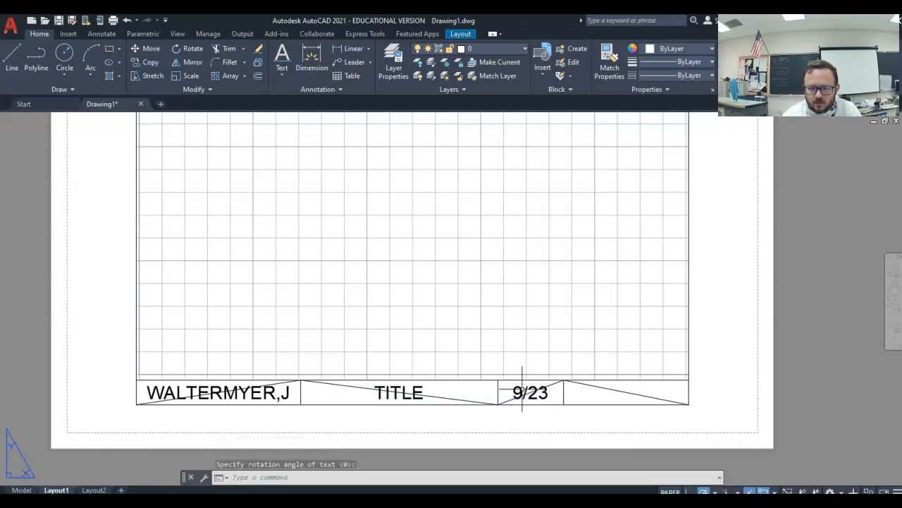
# Add the single-line text 1 at the midpoint of the fourth cell's diagonal, with MC justification, 0.2000 height and 0 rotation.
pyautogui.click(276, 62)
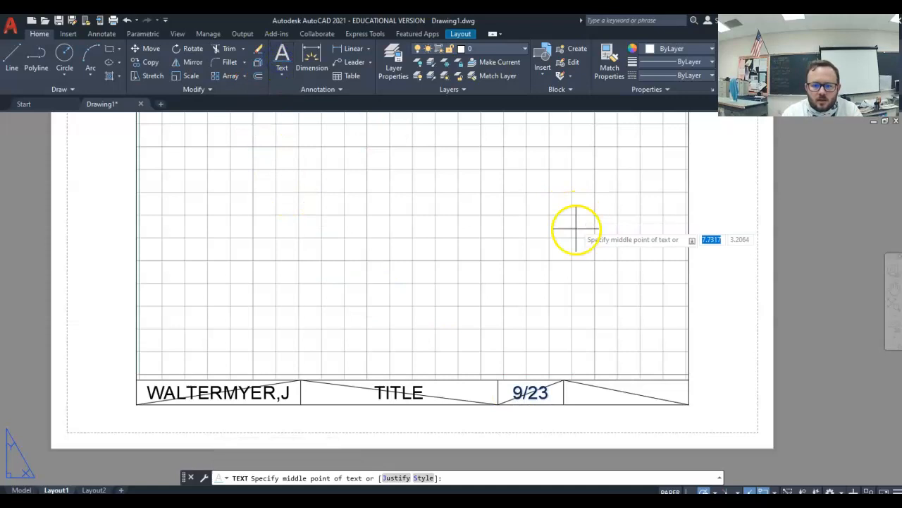
pyautogui.click(396, 478)
pyautogui.click(501, 478)
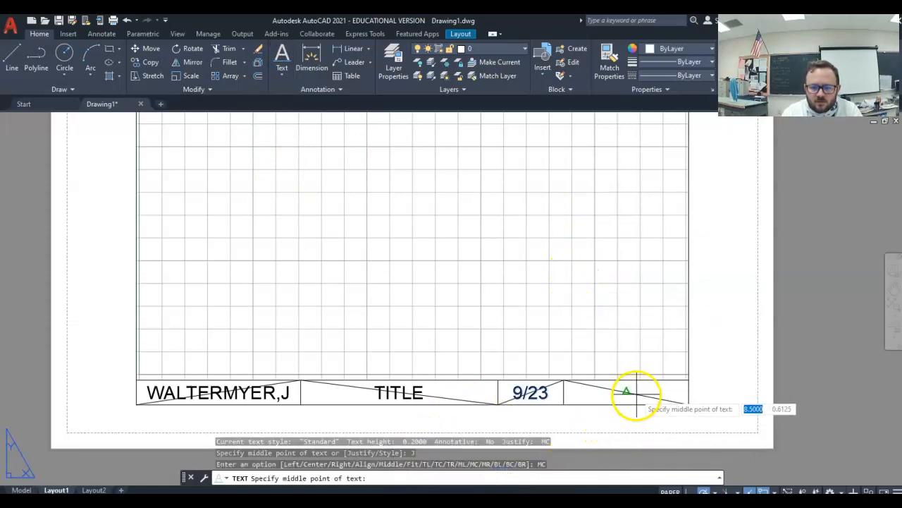
pyautogui.click(628, 392)
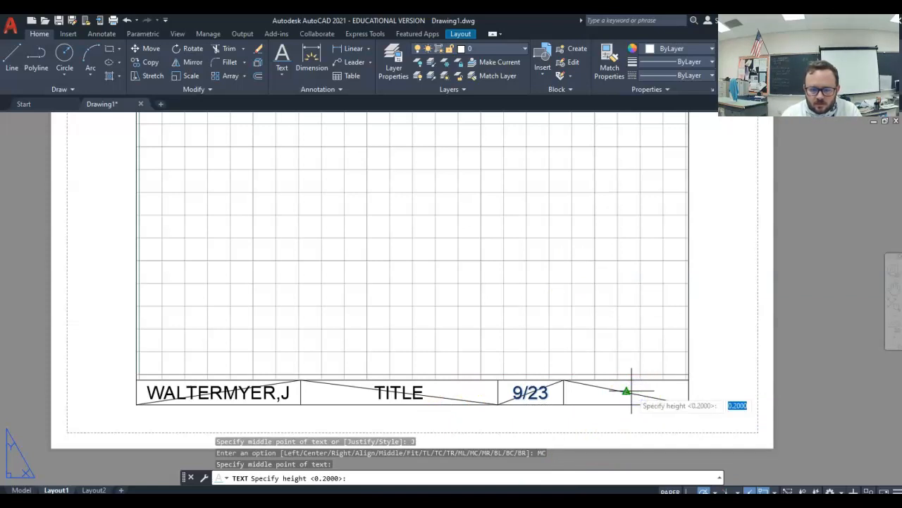
pyautogui.press('Return')
pyautogui.press('Return')
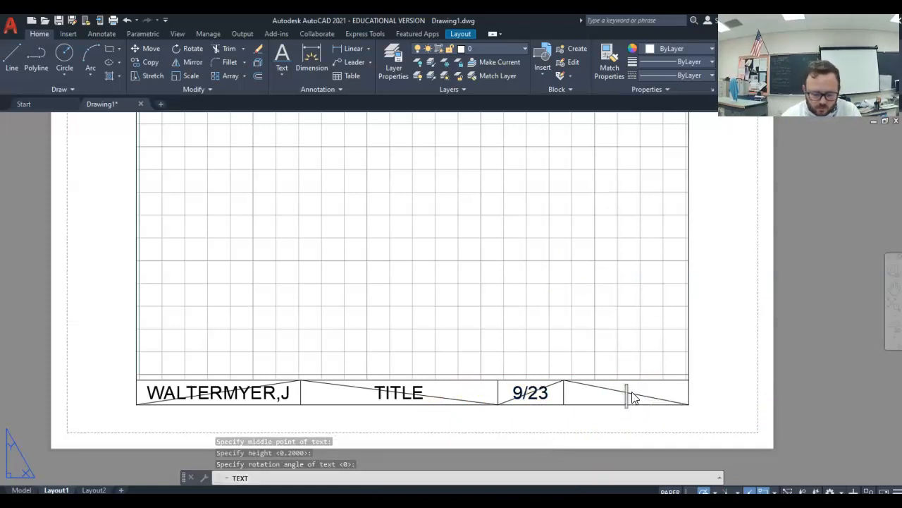
pyautogui.write('1')
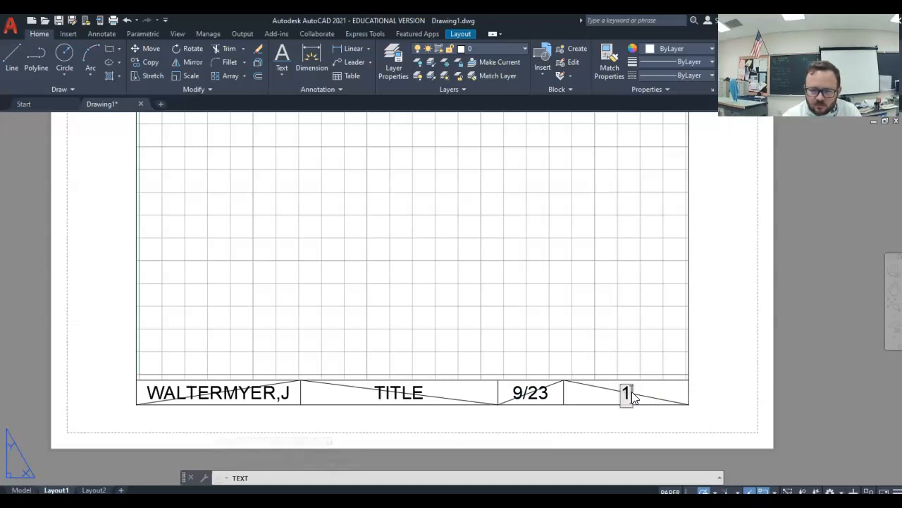
pyautogui.press('Return')
pyautogui.press('Return')
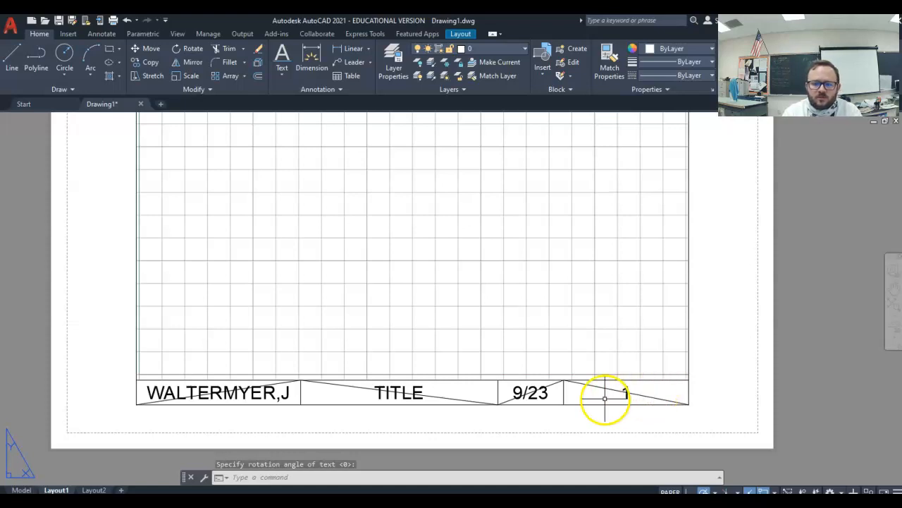
# Delete the four diagonal guide lines from the title block cells.
pyautogui.click(281, 385)
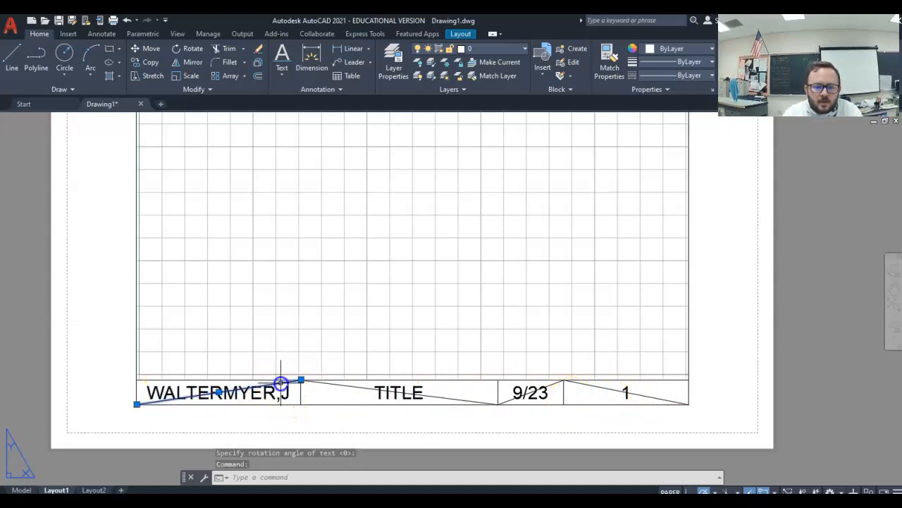
pyautogui.click(348, 387)
pyautogui.click(514, 399)
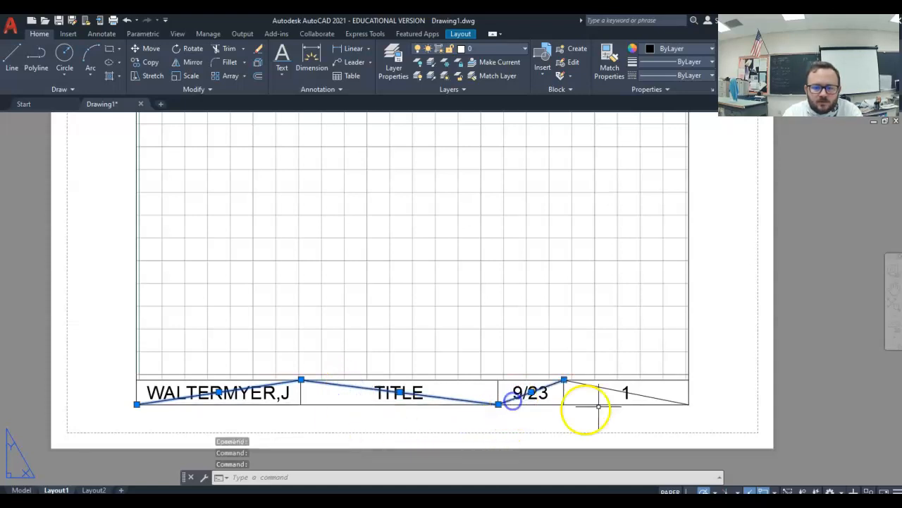
pyautogui.click(597, 381)
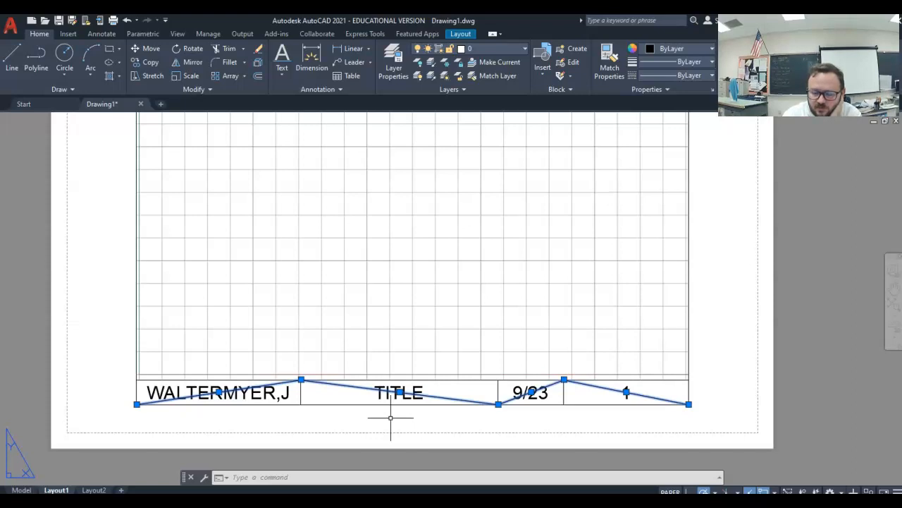
pyautogui.press('Delete')
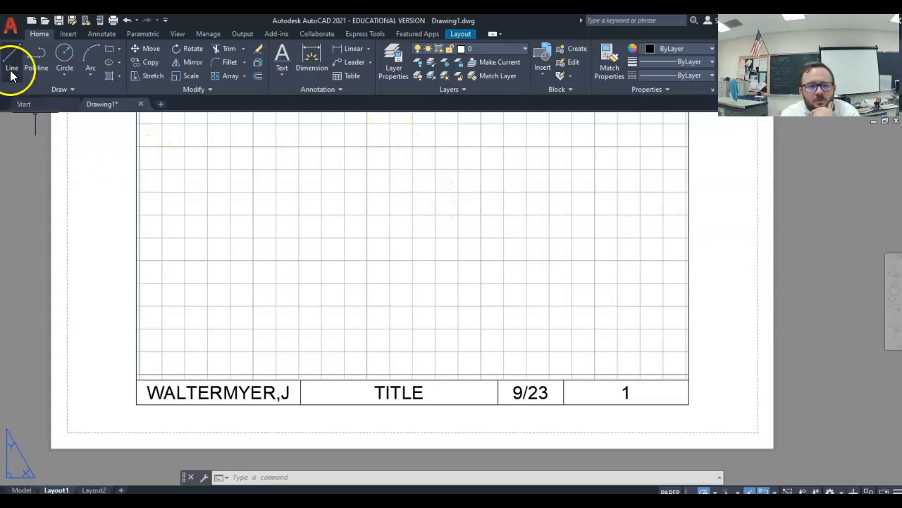
pyautogui.click(11, 28)
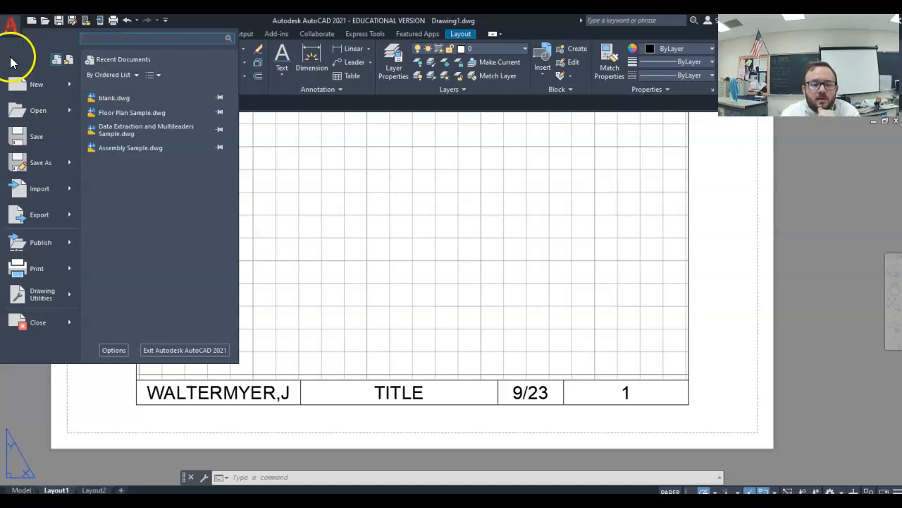
pyautogui.click(39, 164)
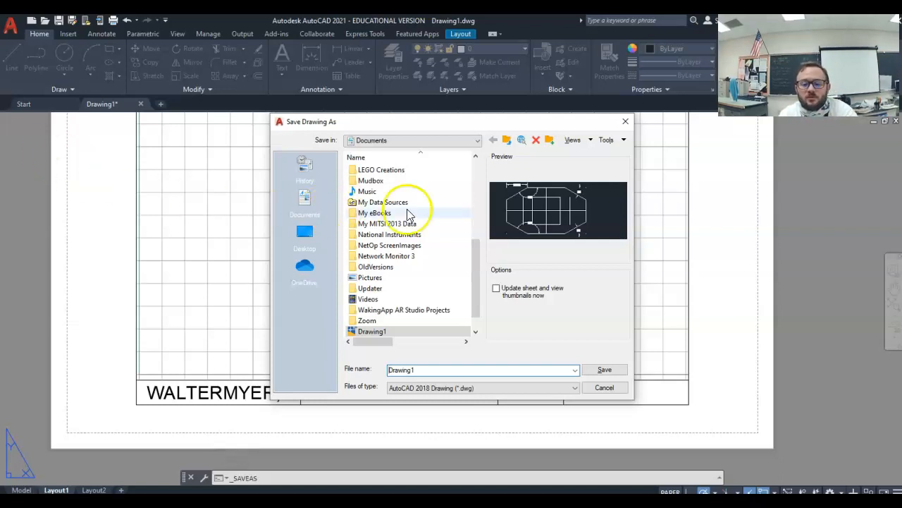
pyautogui.click(478, 140)
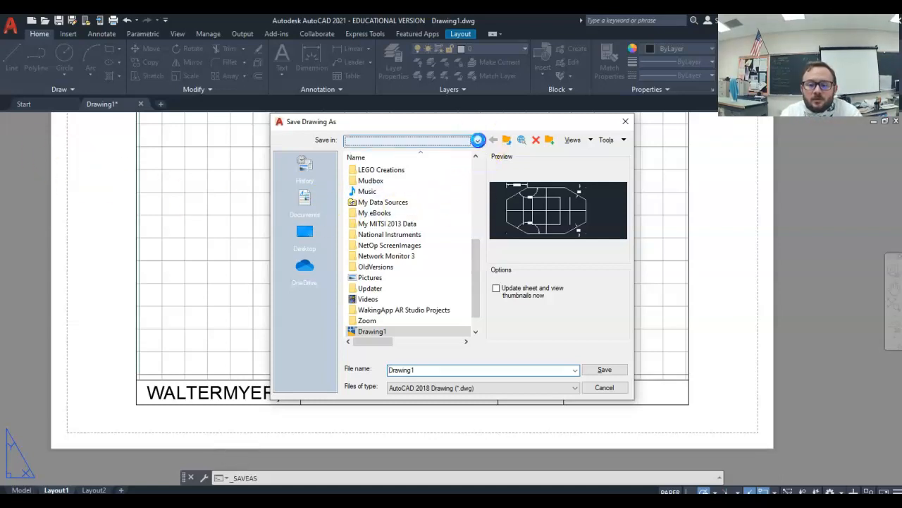
pyautogui.click(478, 140)
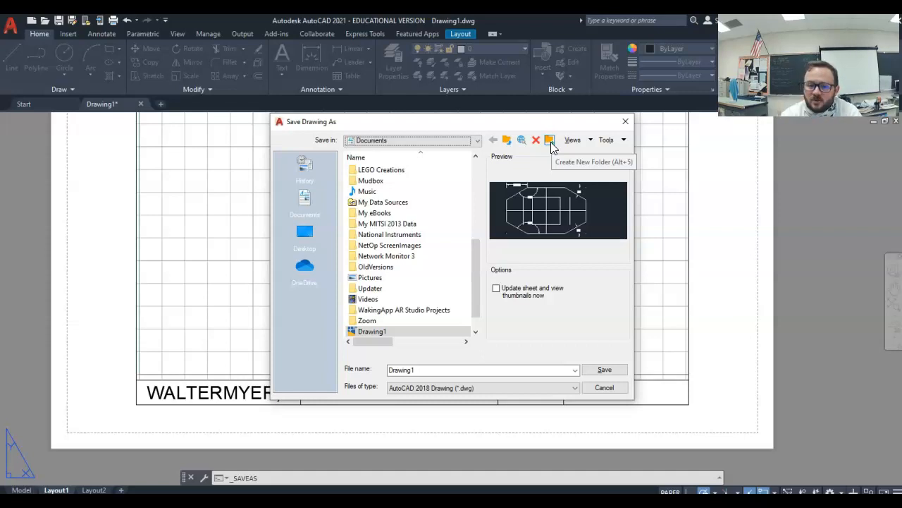
pyautogui.click(476, 140)
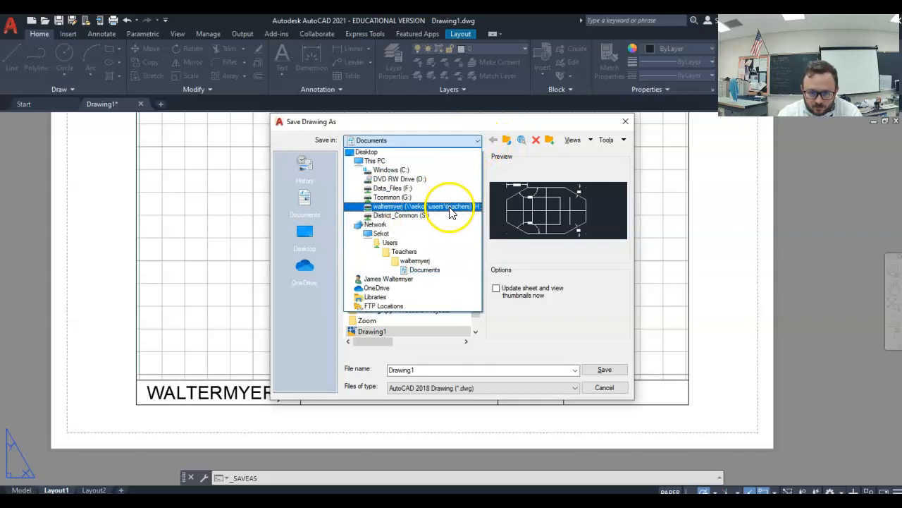
pyautogui.click(453, 207)
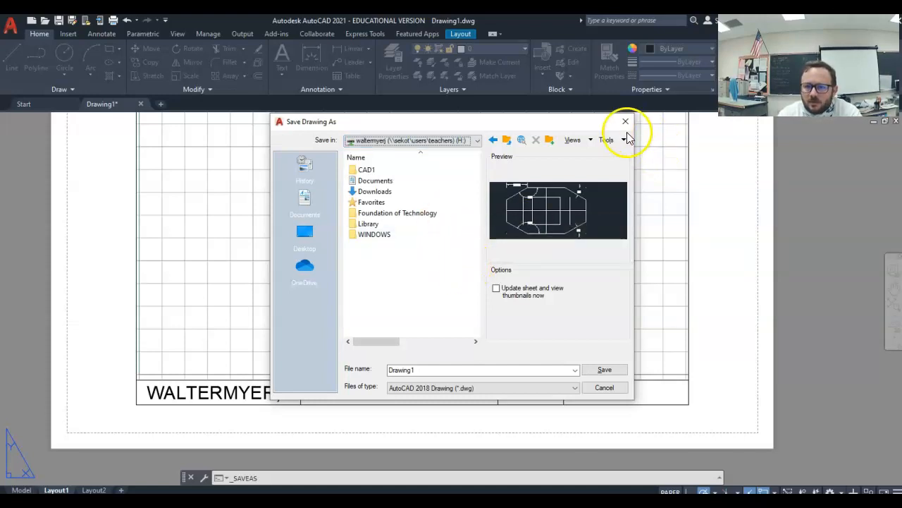
pyautogui.click(605, 388)
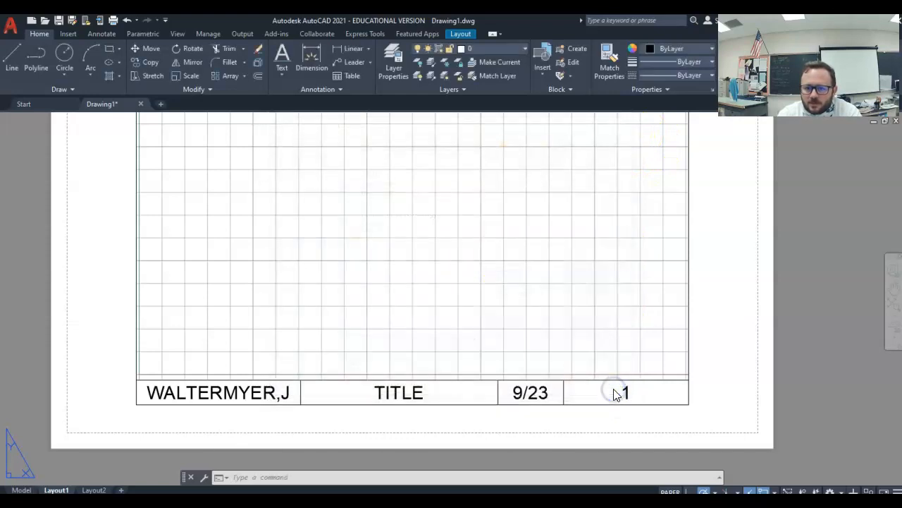